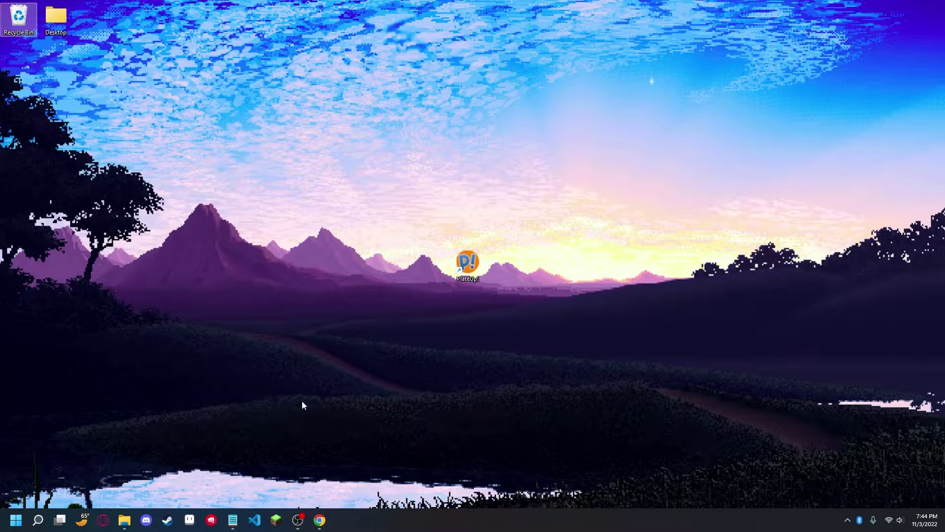
# Step: Take the GitHub link from the LINK IN DESCRIPTION note and open the PlateUp_Mods repository in Chrome
pyautogui.click(232, 519)
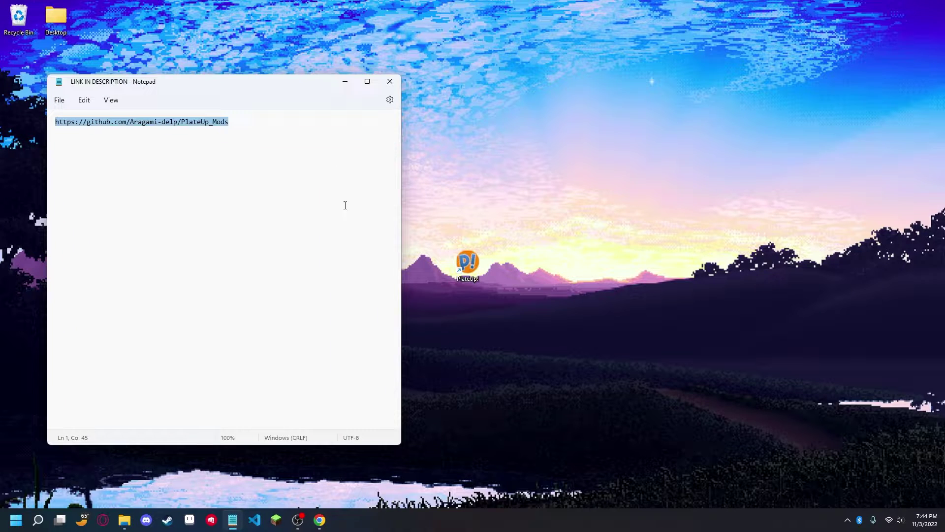
pyautogui.click(246, 121)
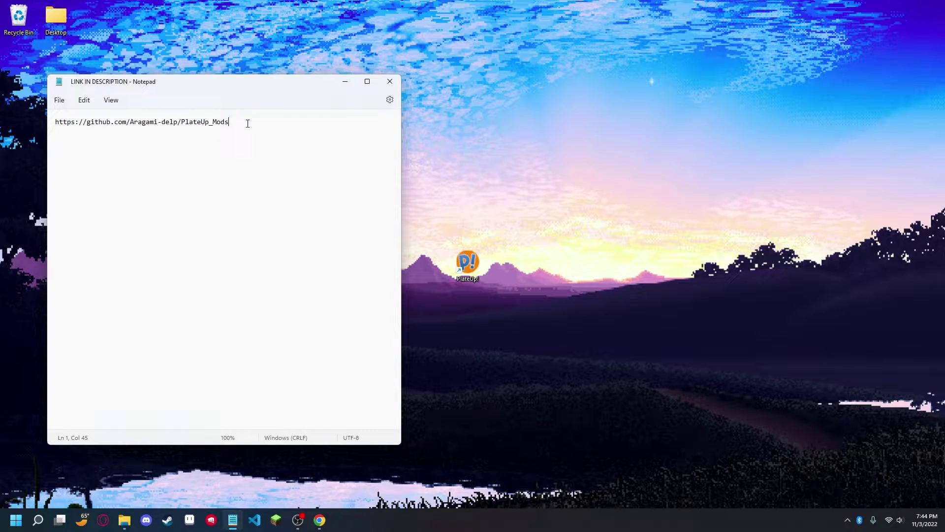
pyautogui.click(481, 374)
pyautogui.click(315, 528)
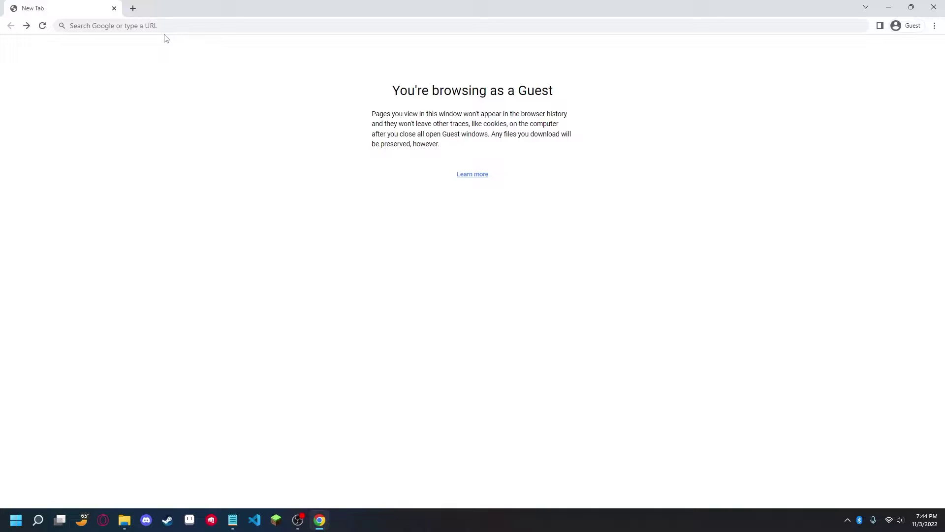
pyautogui.write('https://github.com/Aragami-delp/PlateUp_Mods')
pyautogui.press('Return')
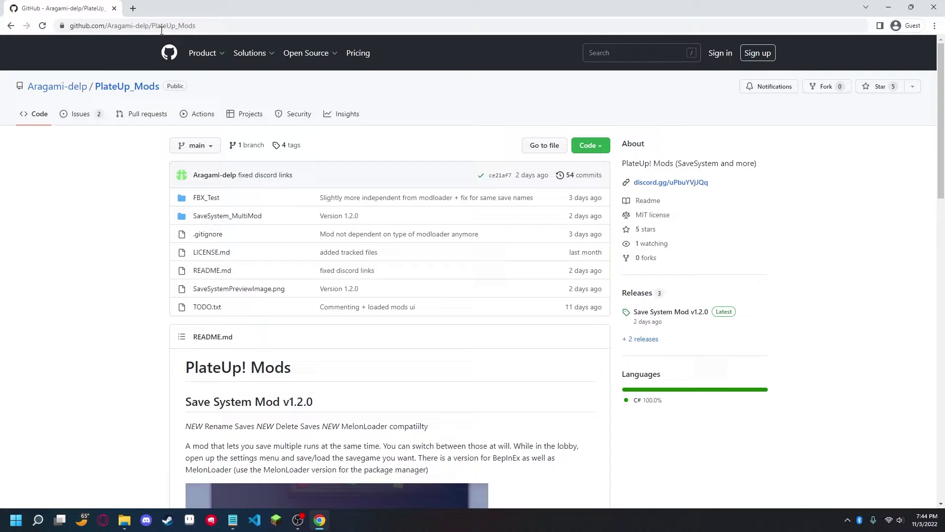
# Step: Download the BepInEx mod loader through the README's Direct Download link and place the zip on the desktop
pyautogui.scroll(-15, 126, 310)
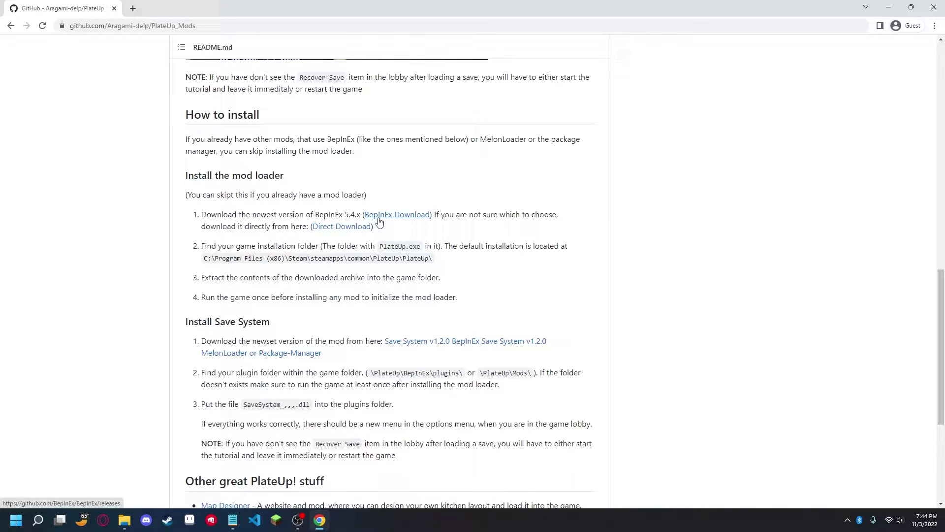
pyautogui.click(337, 228)
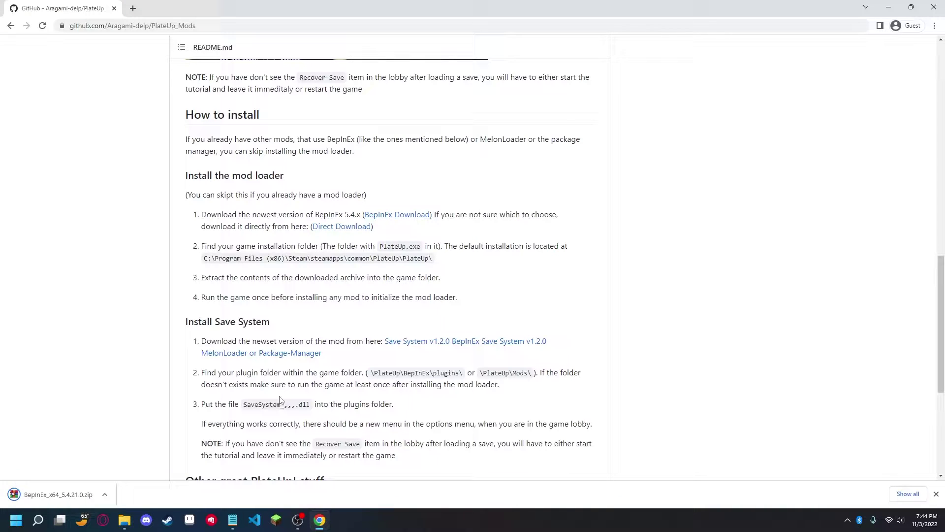
pyautogui.moveTo(70, 501); pyautogui.dragTo(364, 266)
pyautogui.press('super+d')
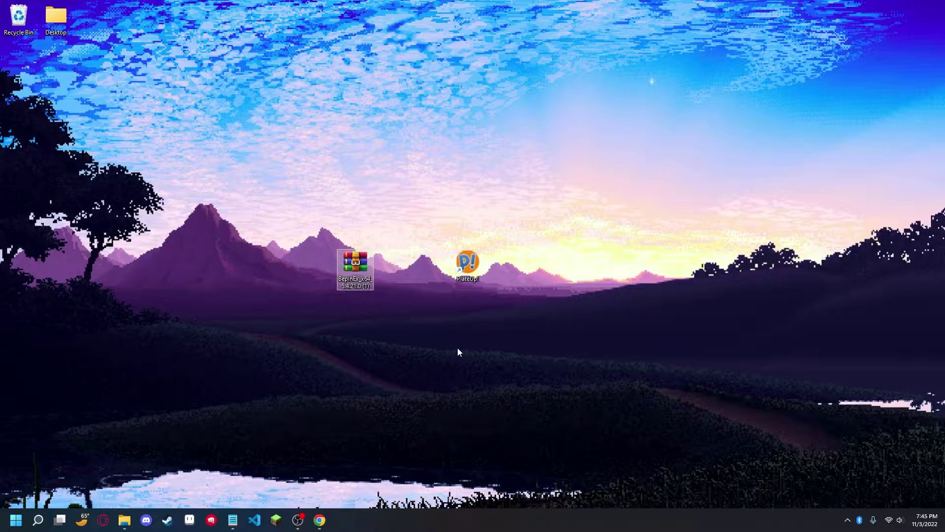
# Step: Bring up the PlateUp game folder in File Explorer and move the BepInEx zip from the desktop into it
pyautogui.moveTo(124, 520)
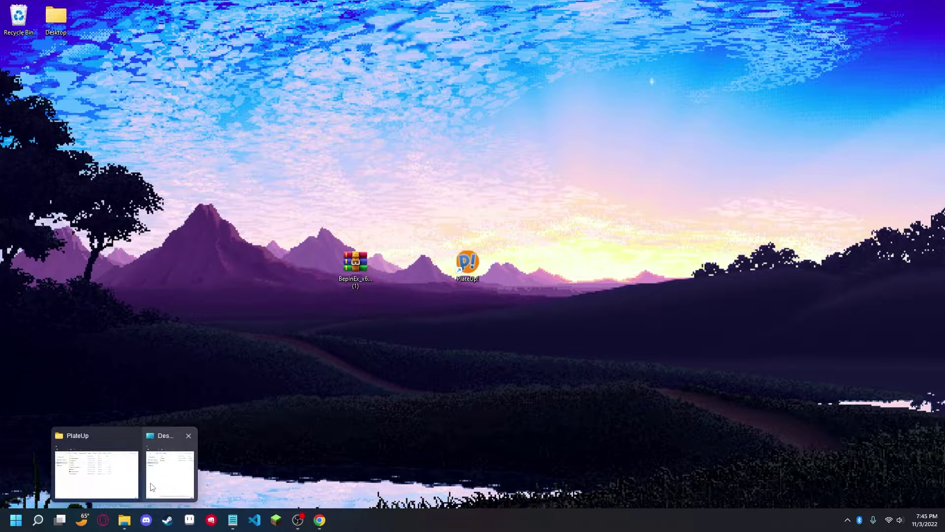
pyautogui.click(94, 458)
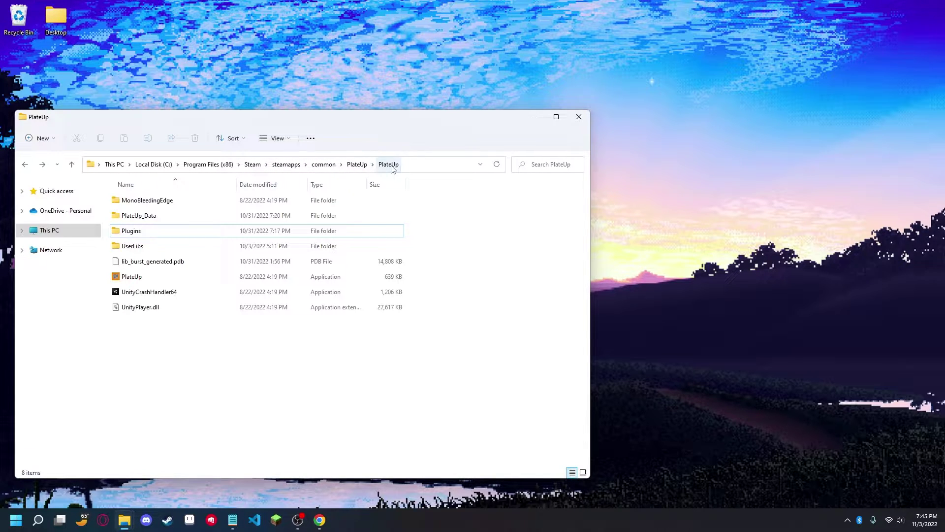
pyautogui.moveTo(130, 123); pyautogui.dragTo(495, 97)
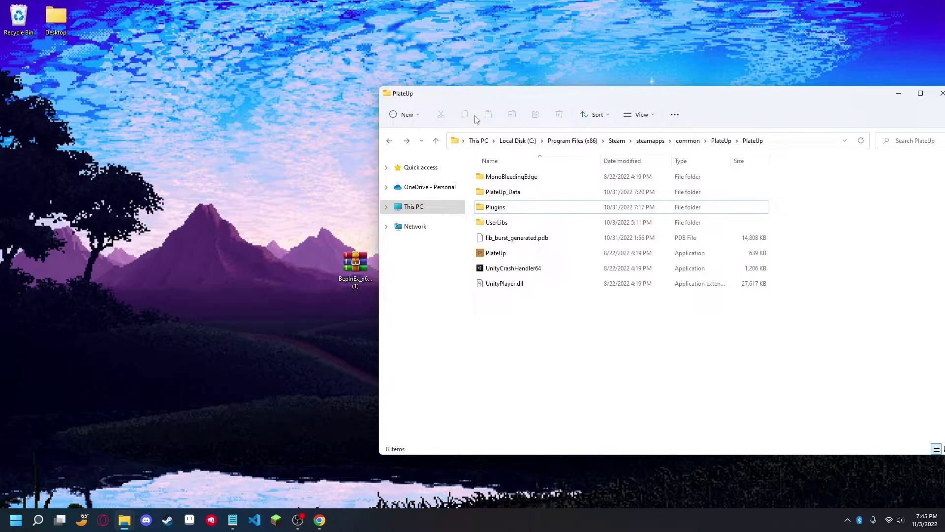
pyautogui.moveTo(354, 283); pyautogui.dragTo(590, 329)
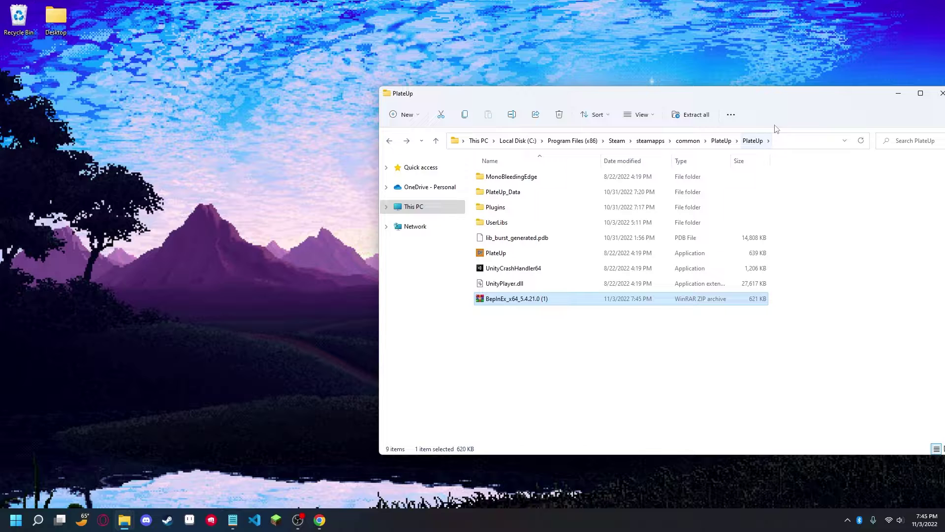
# Step: Extract the BepInEx archive with WinRAR directly into the PlateUp game folder
pyautogui.rightClick(512, 300)
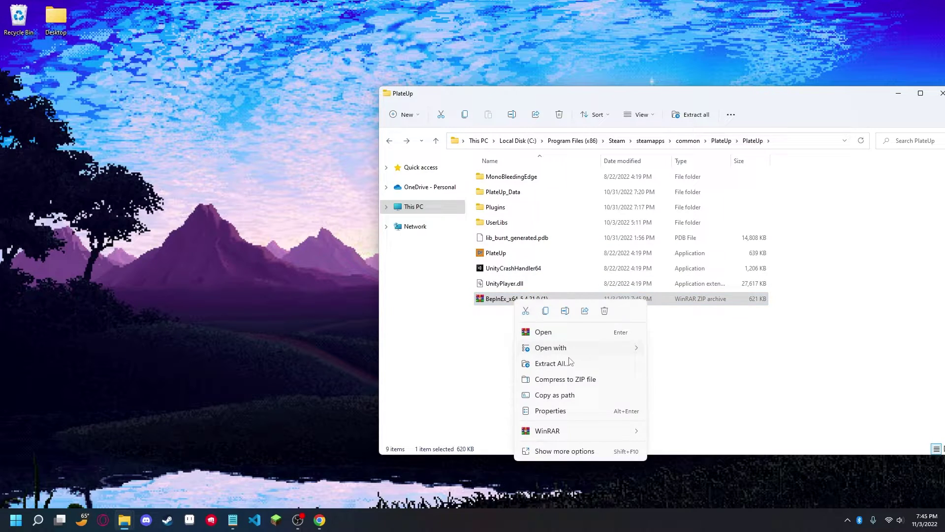
pyautogui.moveTo(591, 433)
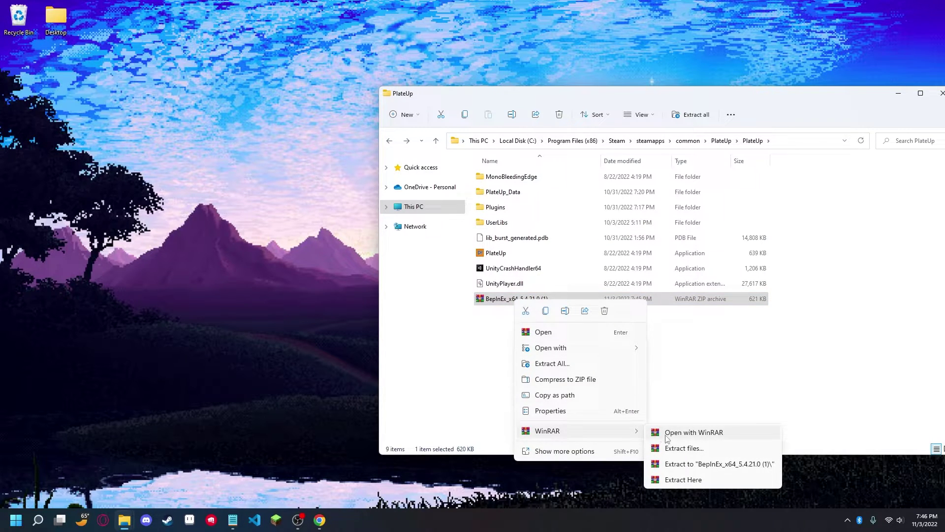
pyautogui.click(688, 479)
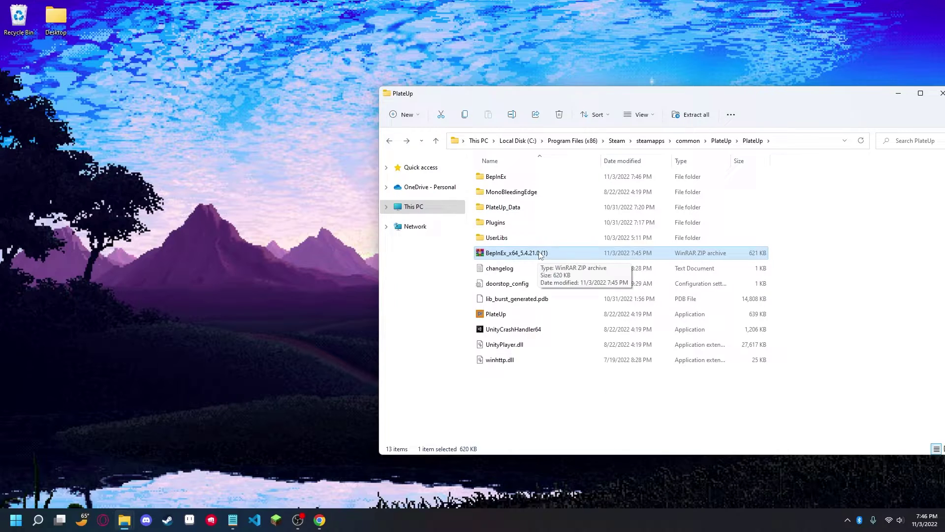
# Step: Delete the BepInEx zip archive from the PlateUp game folder
pyautogui.rightClick(541, 254)
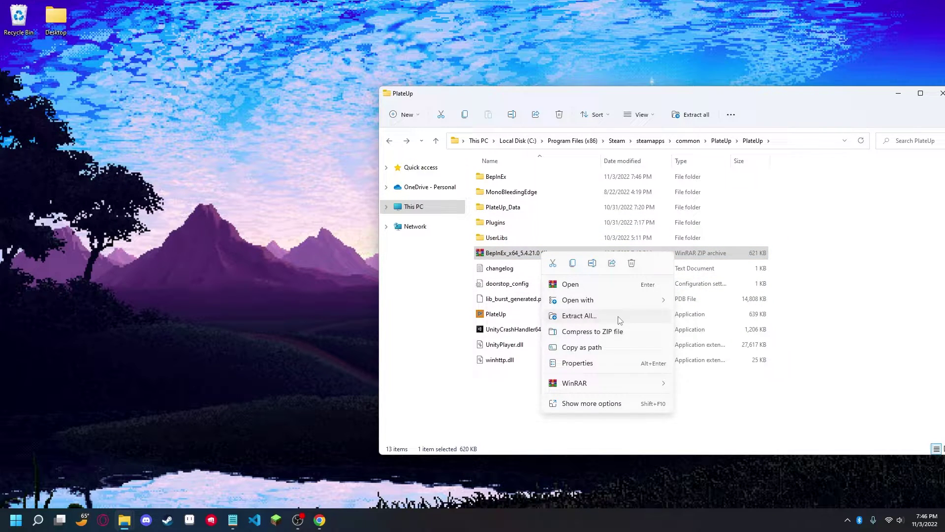
pyautogui.click(830, 299)
pyautogui.click(827, 297)
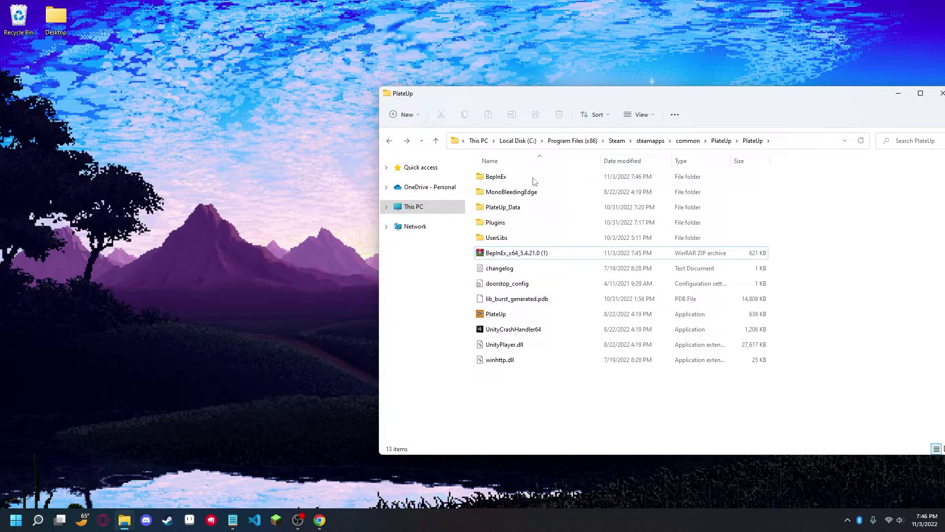
pyautogui.rightClick(538, 254)
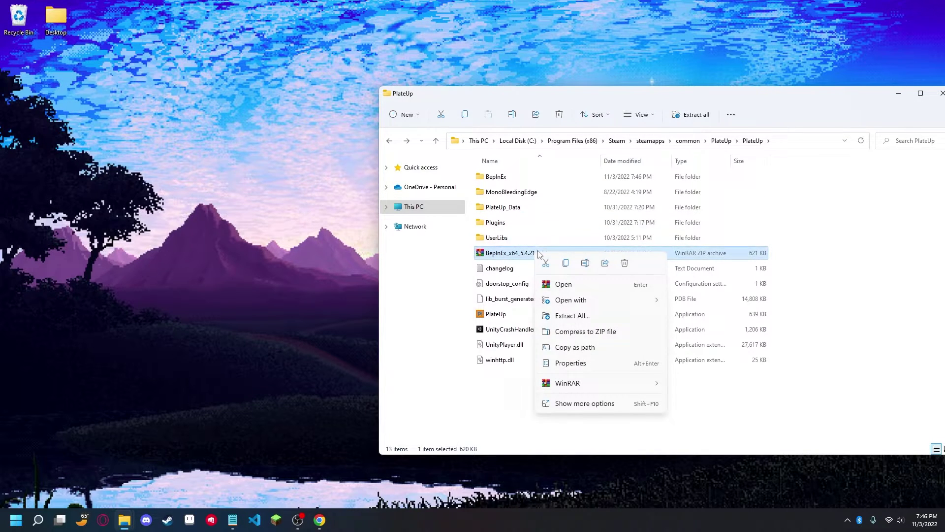
pyautogui.click(626, 265)
pyautogui.moveTo(569, 98); pyautogui.dragTo(443, 98)
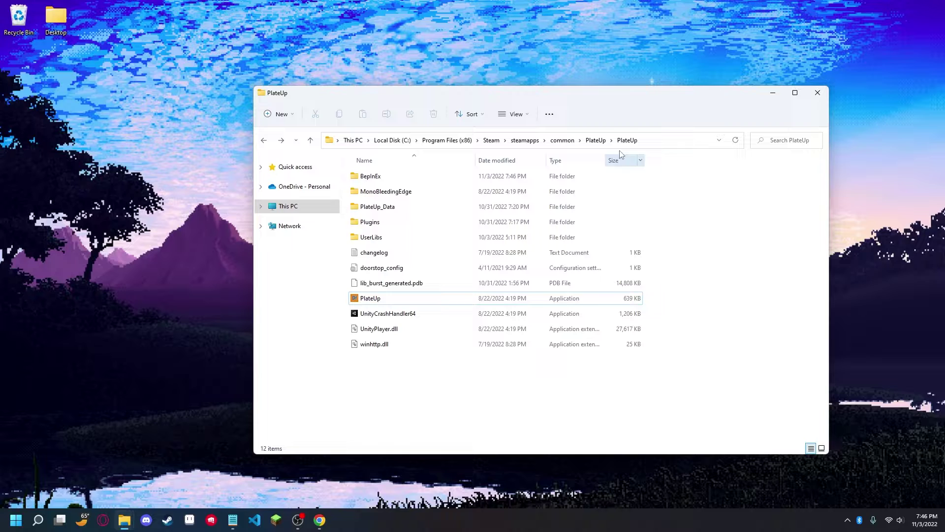
# Step: Run PlateUp once and quit it at the title screen, and open the plugins folder inside BepInEx
pyautogui.doubleClick(384, 300)
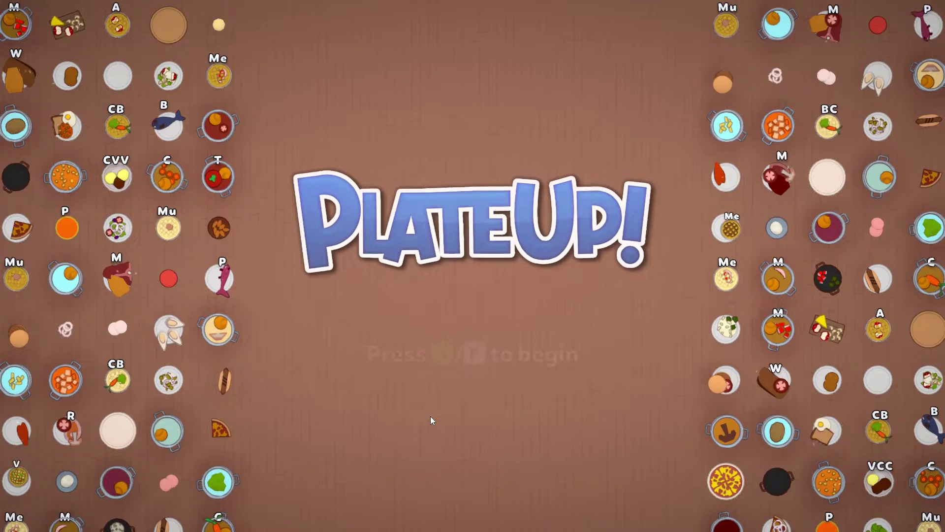
pyautogui.hotkey('alt', 'F4')
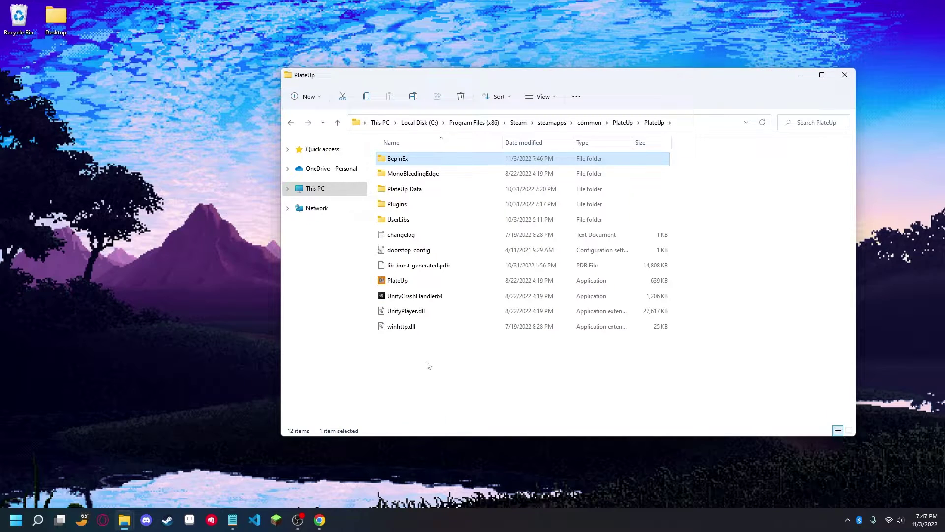
pyautogui.doubleClick(408, 160)
pyautogui.doubleClick(406, 219)
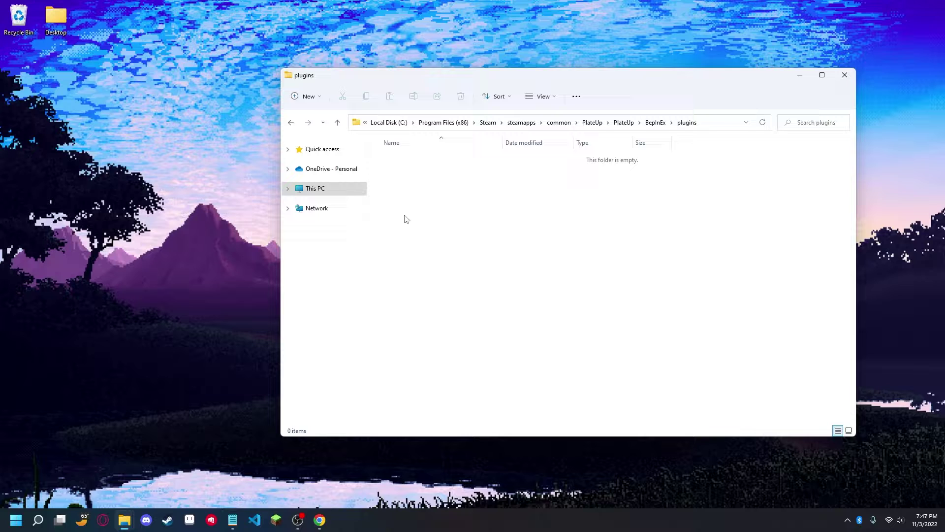
# Step: Return to the PlateUp_Mods repository in Chrome and open the Save System Mod v1.2.0 release page
pyautogui.click(319, 520)
pyautogui.scroll(-2, 461, 325)
pyautogui.scroll(1, 424, 276)
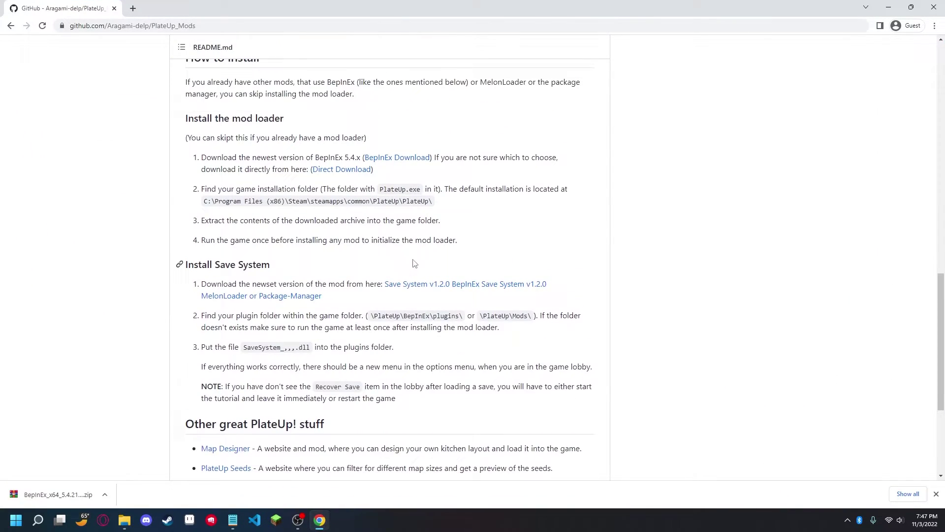
pyautogui.scroll(1, 437, 264)
pyautogui.scroll(15, 624, 327)
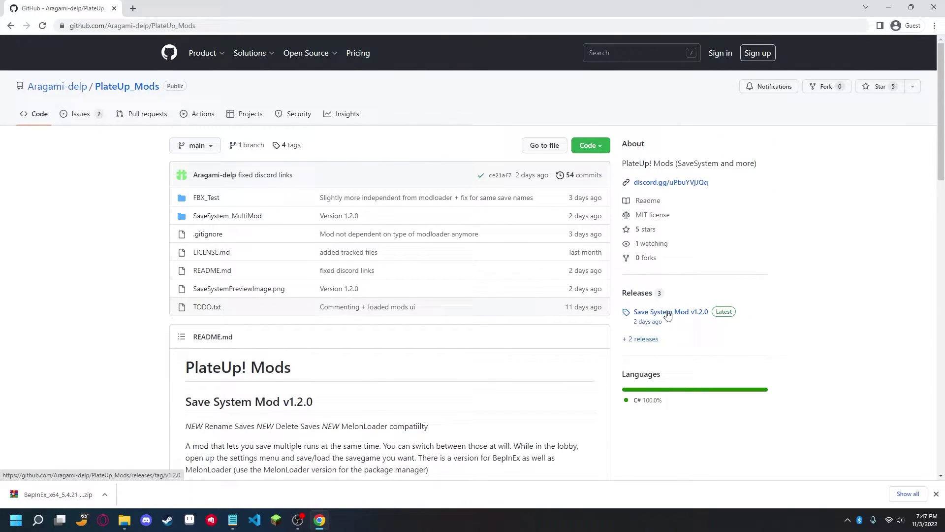
pyautogui.click(694, 317)
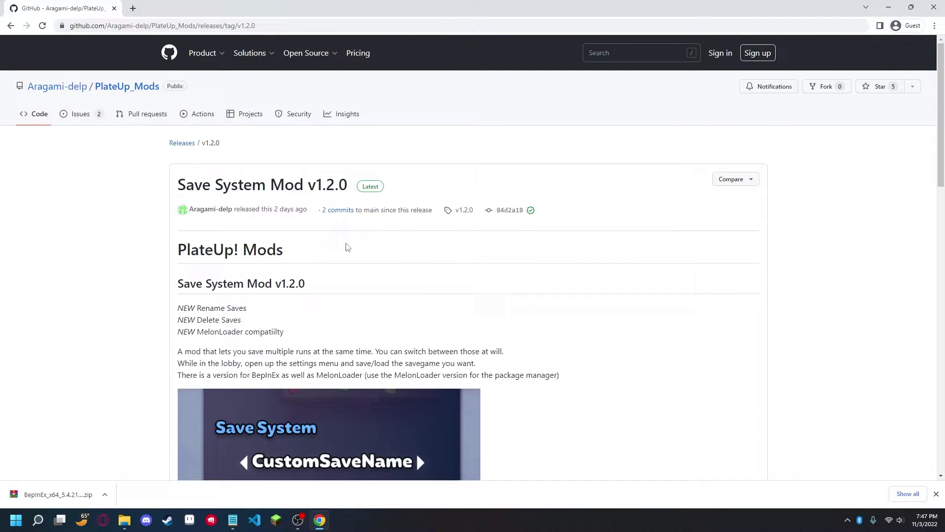
# Step: Download SaveSystem_BepInEx.dll from the release assets and choose to keep the file
pyautogui.scroll(-15, 305, 278)
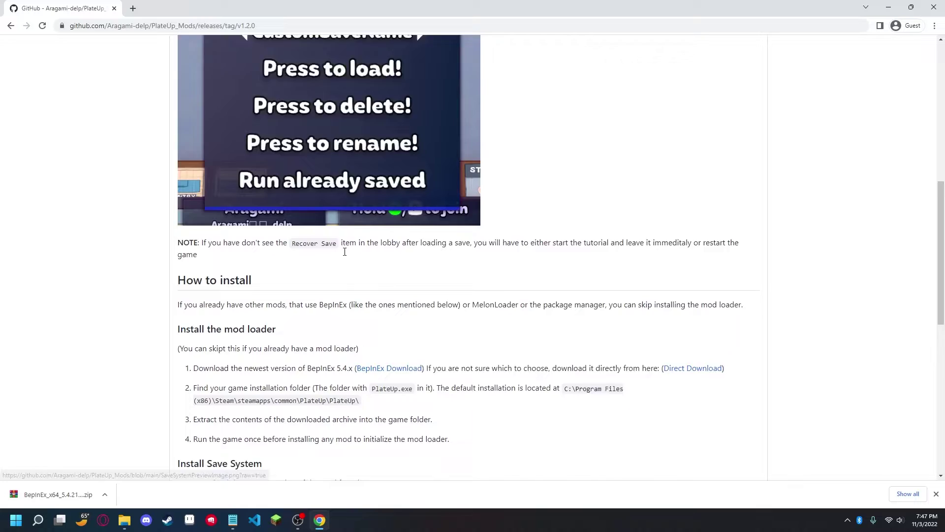
pyautogui.scroll(-5, 365, 128)
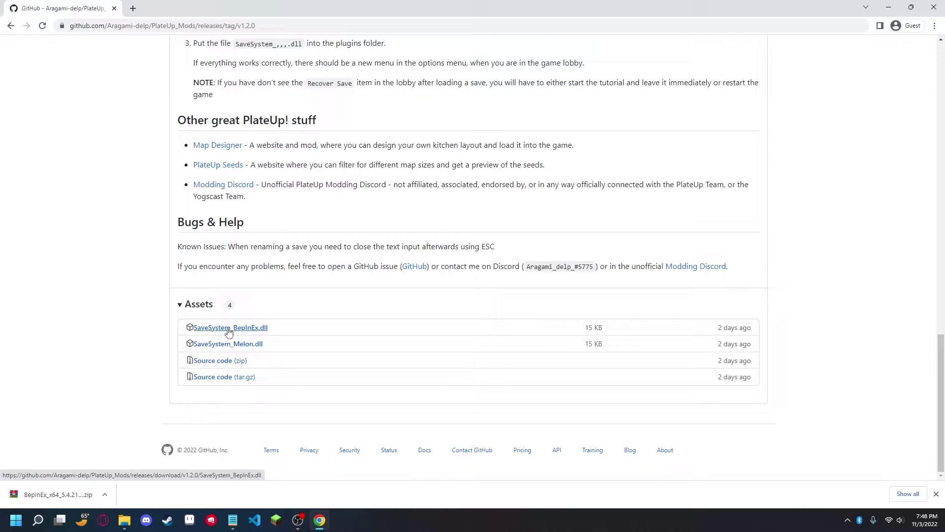
pyautogui.click(255, 335)
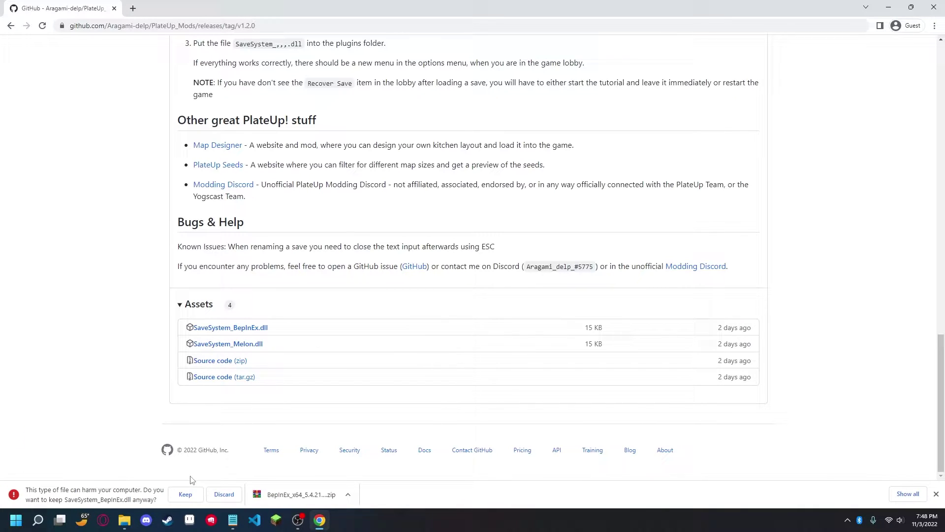
pyautogui.click(186, 494)
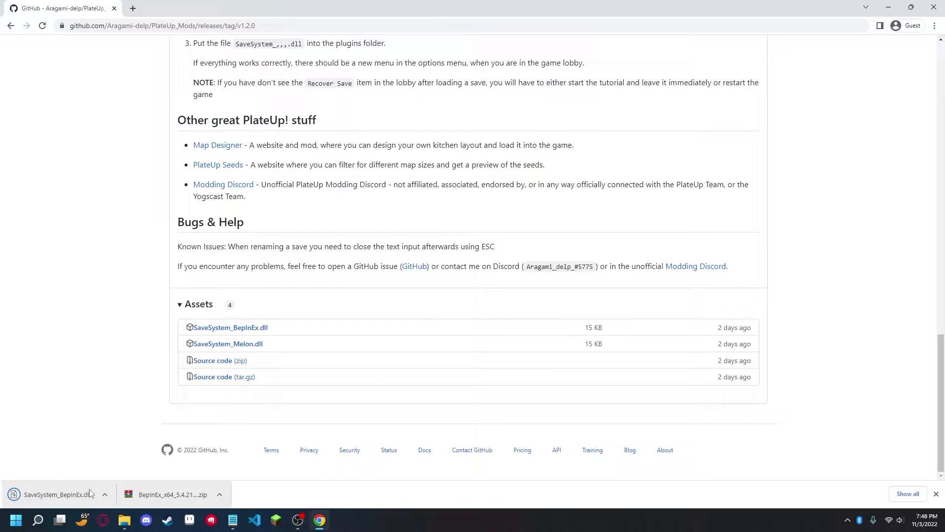
# Step: Place the downloaded SaveSystem_BepInEx.dll on the desktop and move it into the BepInEx plugins folder
pyautogui.moveTo(57, 494); pyautogui.dragTo(393, 270)
pyautogui.press('super+d')
pyautogui.click(125, 519)
pyautogui.moveTo(323, 109); pyautogui.dragTo(517, 69)
pyautogui.moveTo(448, 69); pyautogui.dragTo(509, 63)
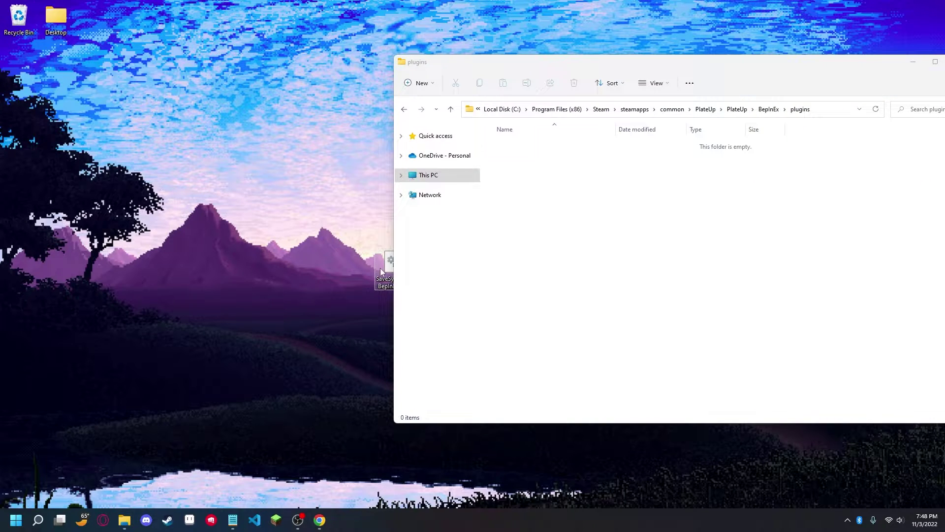
pyautogui.moveTo(384, 270); pyautogui.dragTo(622, 207)
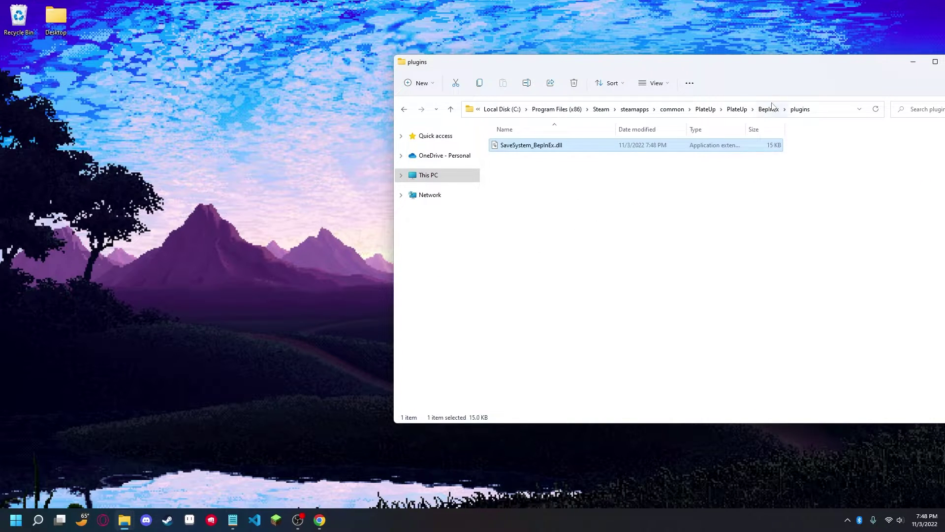
# Step: Go back to the main PlateUp game folder and launch the PlateUp application
pyautogui.click(746, 110)
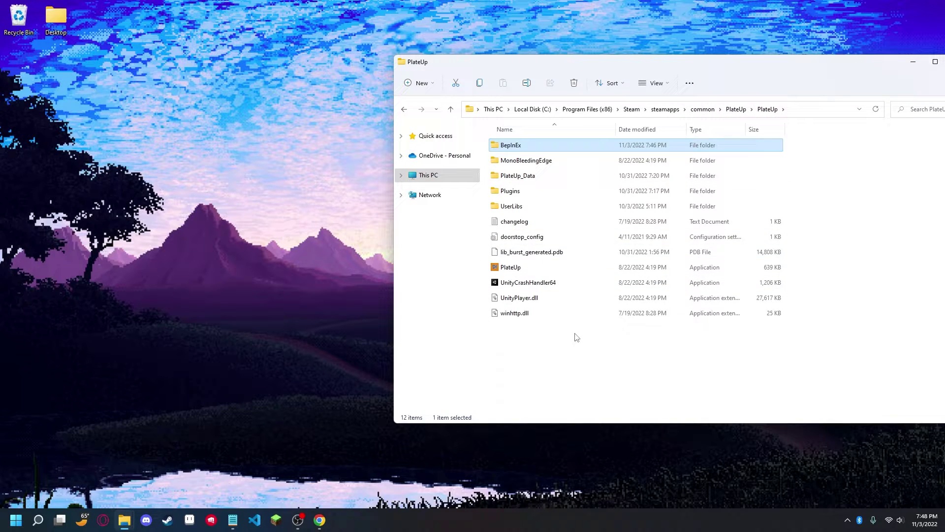
pyautogui.doubleClick(511, 268)
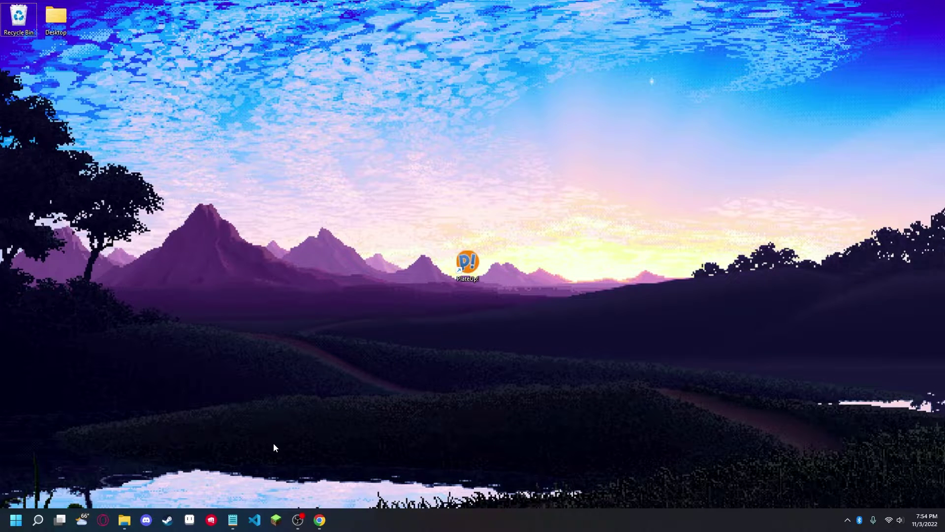
# Step: Copy the GitHub link from the Notepad note and load the PlateUp_Mods repository page again in Chrome
pyautogui.click(232, 519)
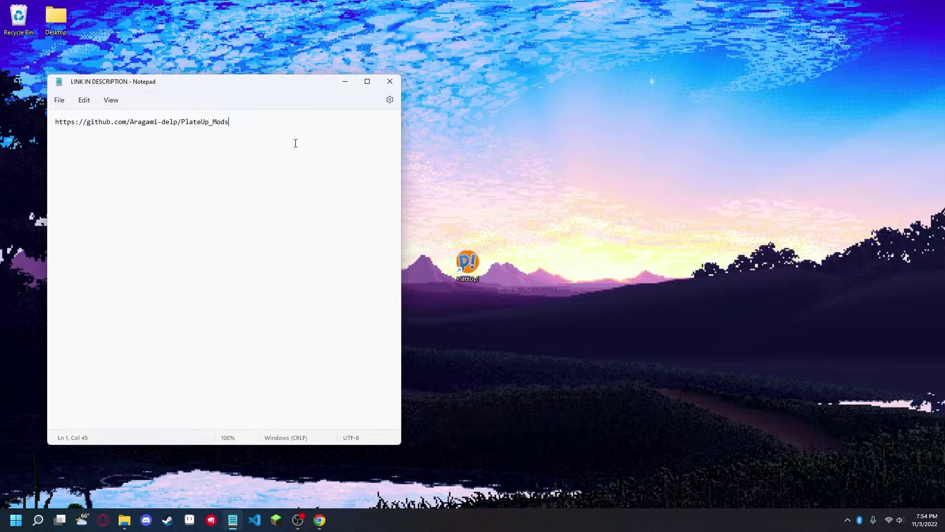
pyautogui.hotkey('ctrl', 'a')
pyautogui.hotkey('ctrl', 'c')
pyautogui.click(319, 520)
pyautogui.click(151, 30)
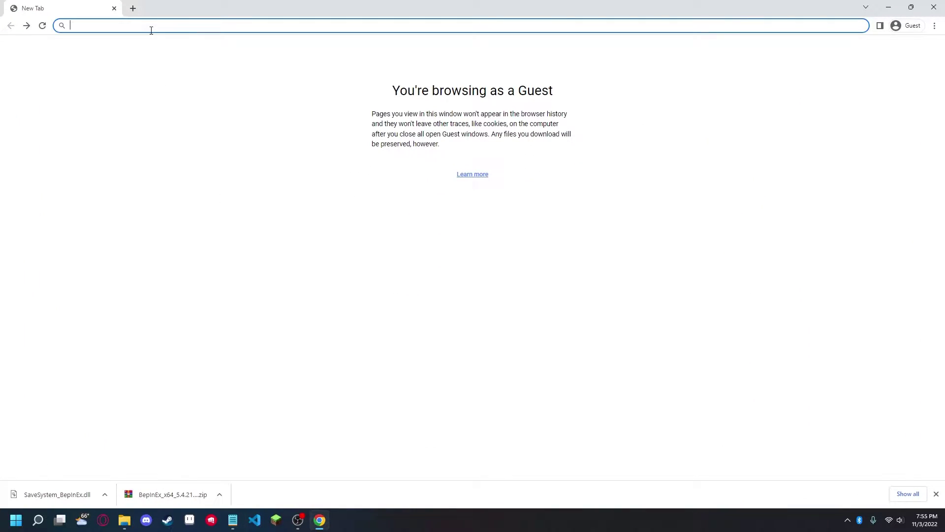
pyautogui.hotkey('ctrl', 'v')
pyautogui.press('Return')
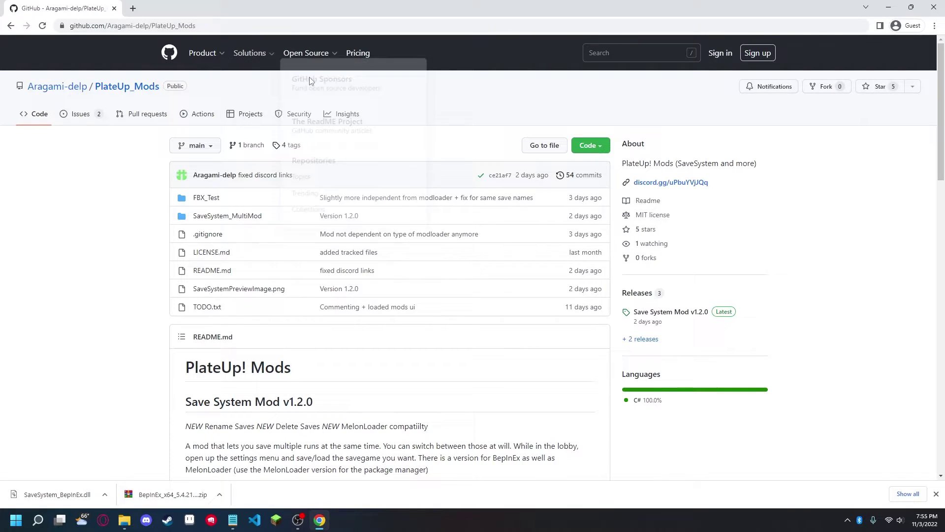
# Step: Open the Save System Mod v1.2.0 release and download SaveSystem_Melon.dll from its assets
pyautogui.click(707, 320)
pyautogui.scroll(-7, 320, 320)
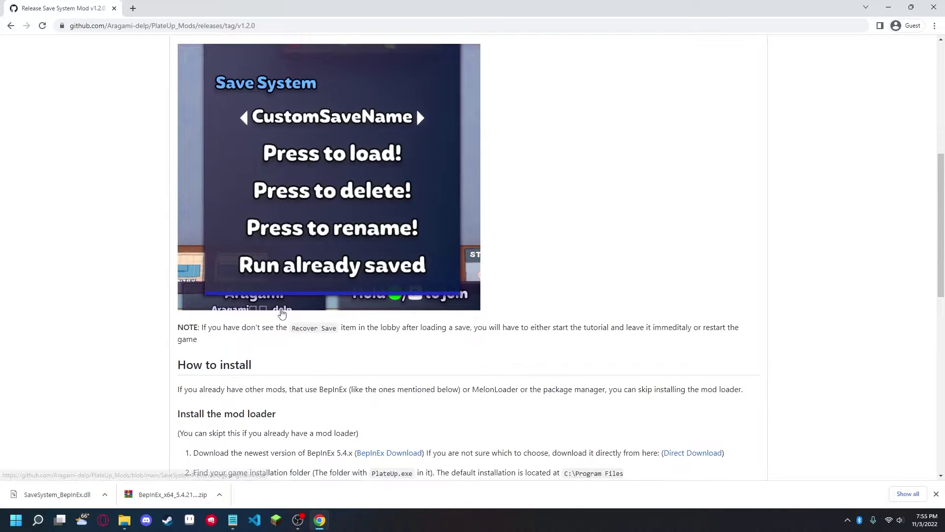
pyautogui.scroll(-12, 278, 310)
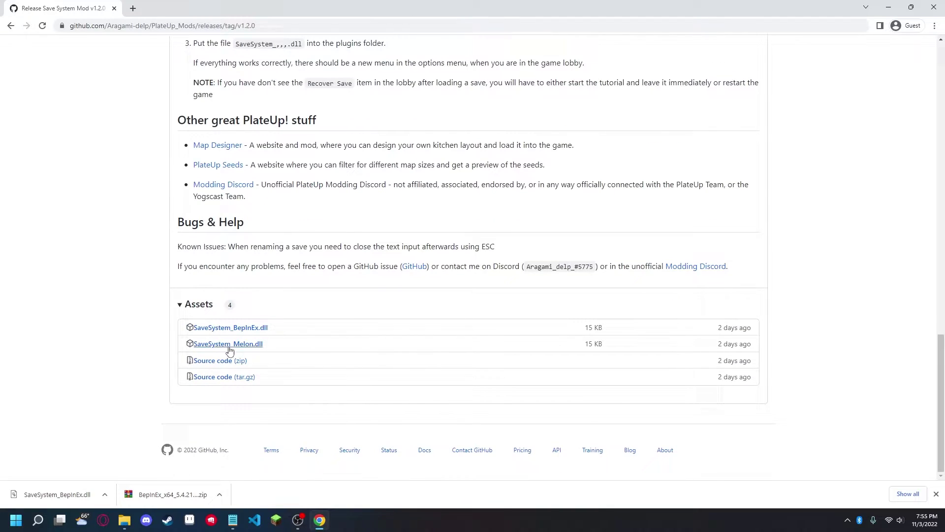
pyautogui.click(238, 345)
pyautogui.scroll(6, 316, 328)
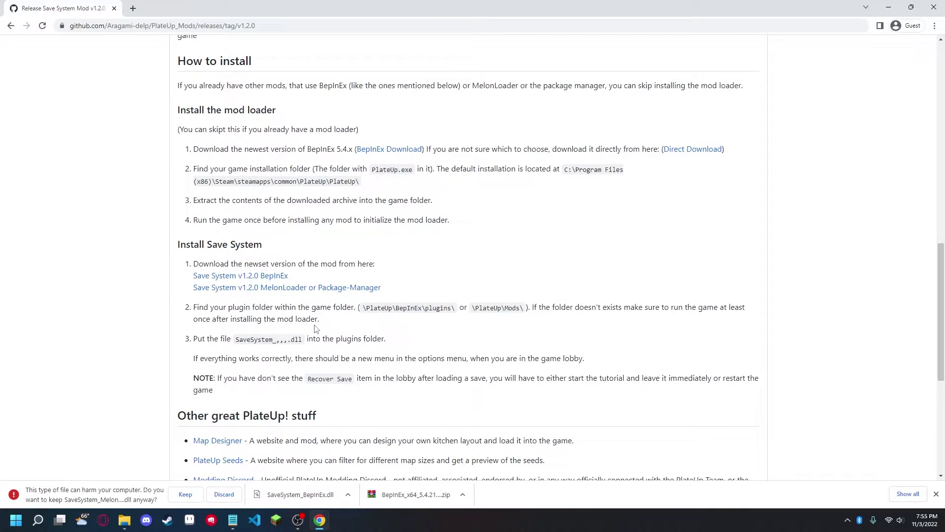
pyautogui.scroll(3, 315, 328)
# Step: Search the web for melonloader, open the LavaGang/MelonLoader v0.5.7 Open-Beta release on GitHub and download MelonLoader.Installer.exe
pyautogui.click(210, 28)
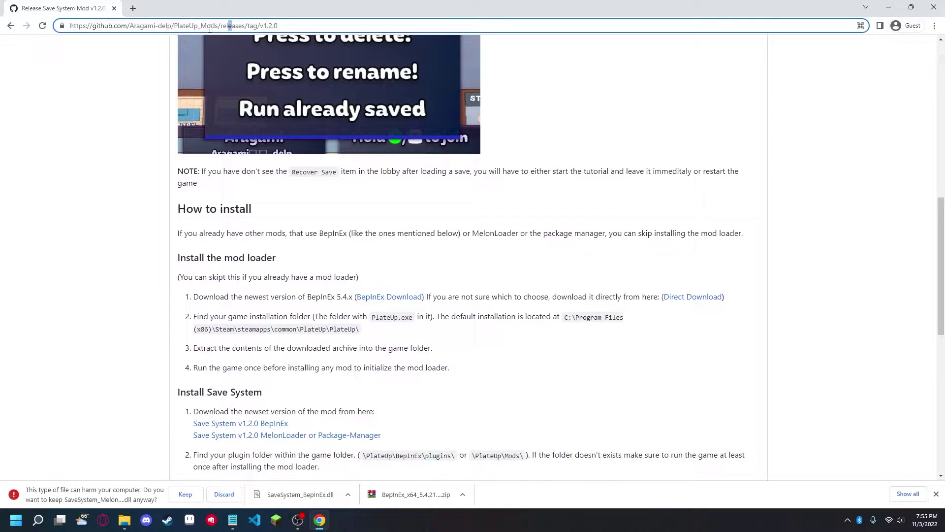
pyautogui.write('melonloader')
pyautogui.press('Return')
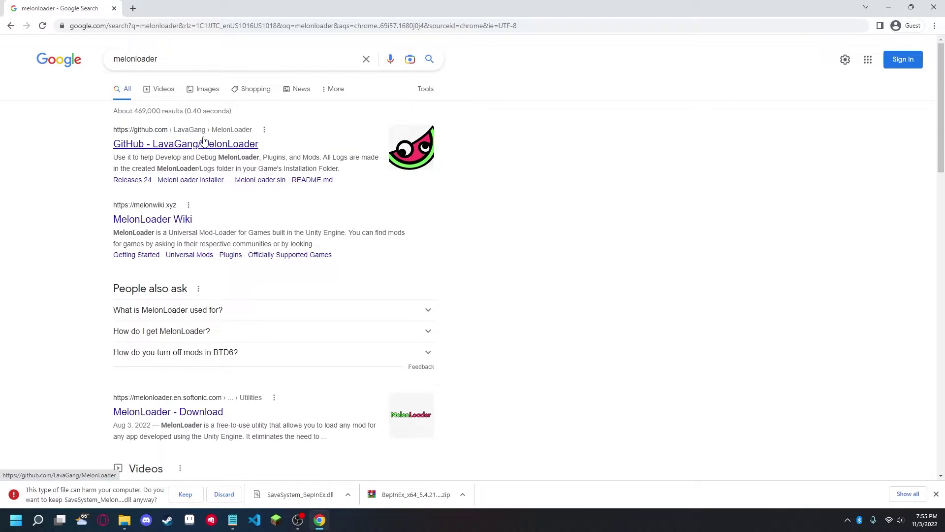
pyautogui.click(135, 144)
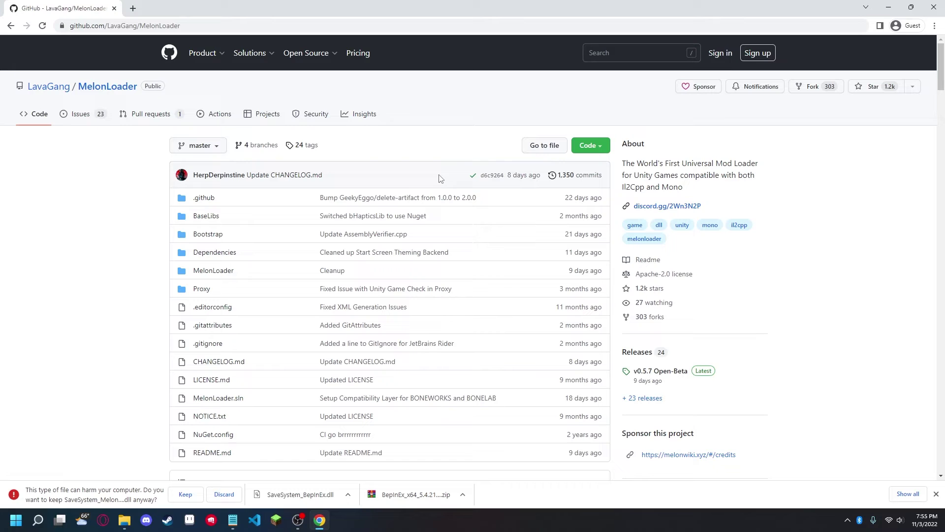
pyautogui.click(674, 374)
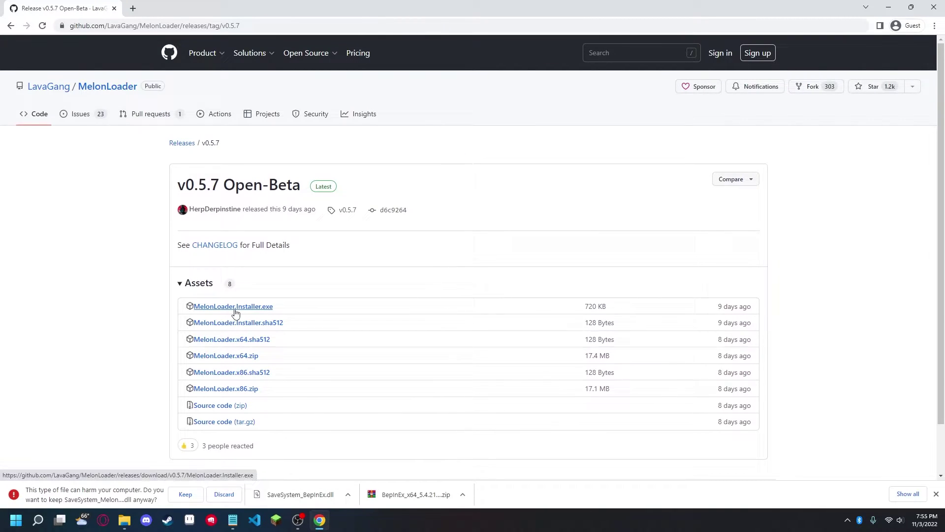
pyautogui.click(235, 313)
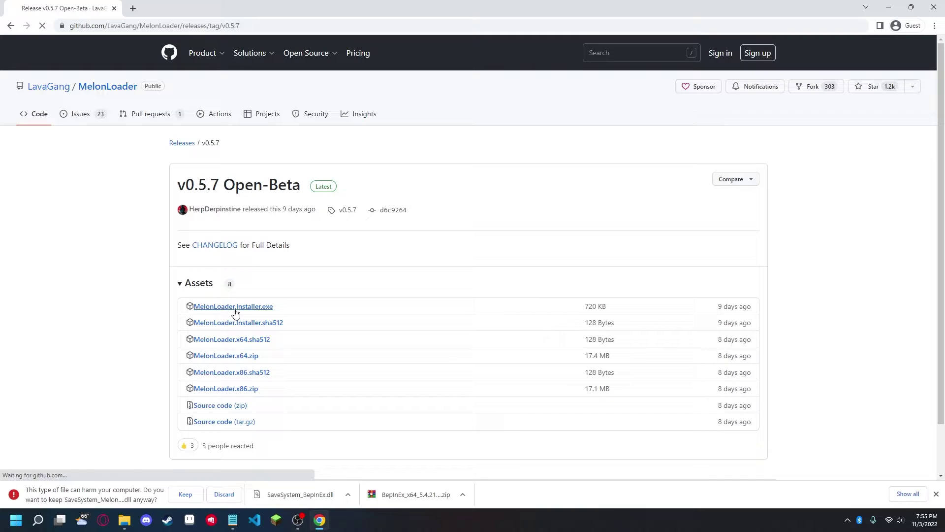
# Step: Keep the flagged SaveSystem_Melon.dll download and run the downloaded MelonLoader installer
pyautogui.click(301, 494)
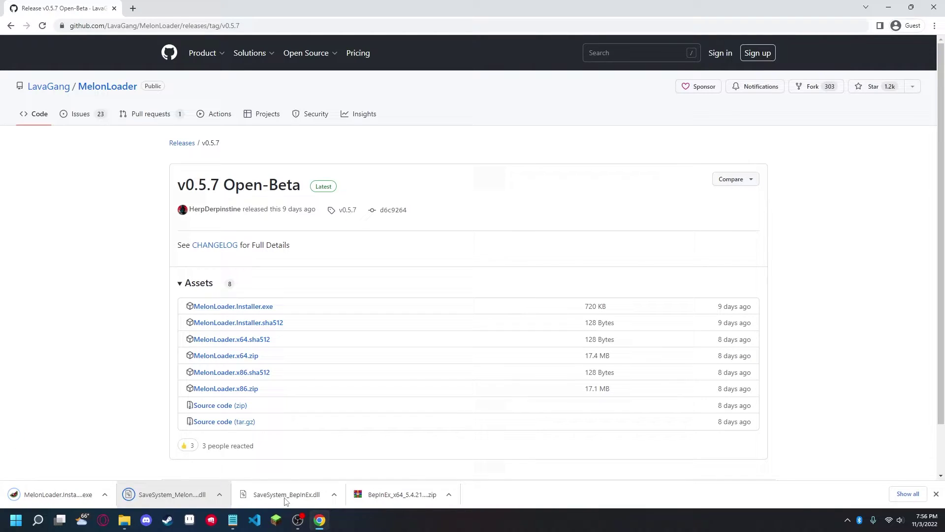
pyautogui.click(106, 495)
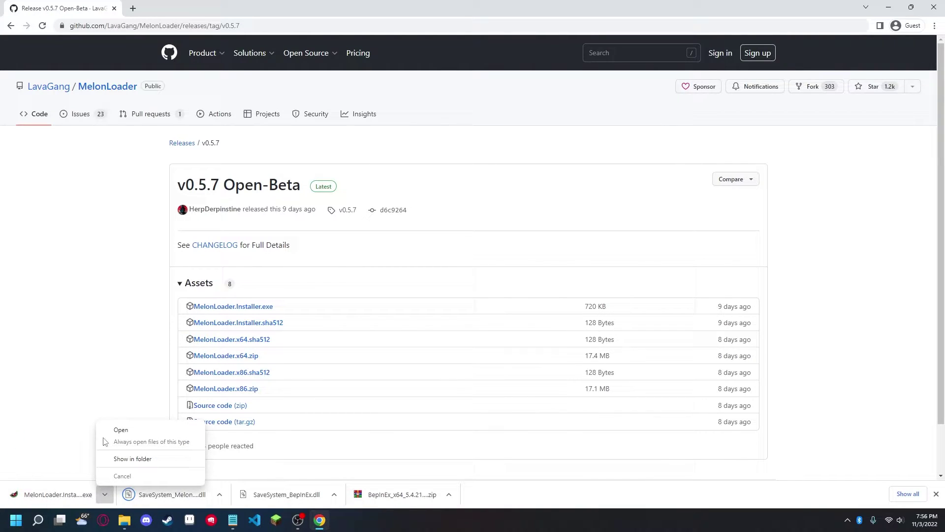
pyautogui.click(118, 430)
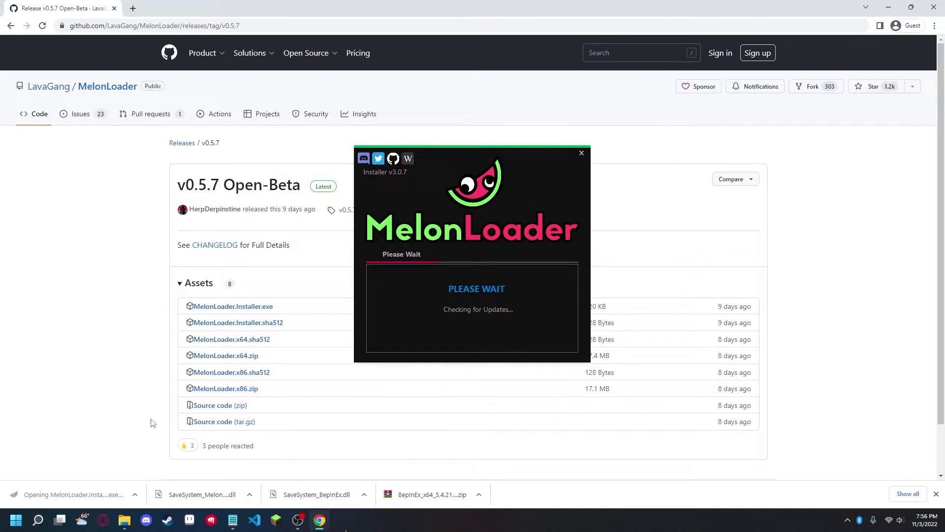
# Step: Choose the PlateUp application in the inner PlateUp folder as the Unity game and install MelonLoader v0.5.7 for it
pyautogui.click(426, 276)
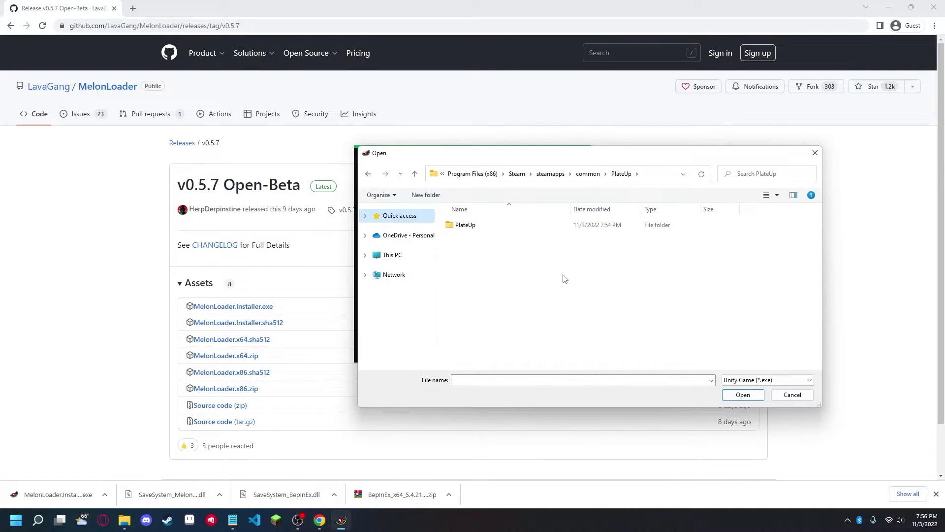
pyautogui.doubleClick(475, 227)
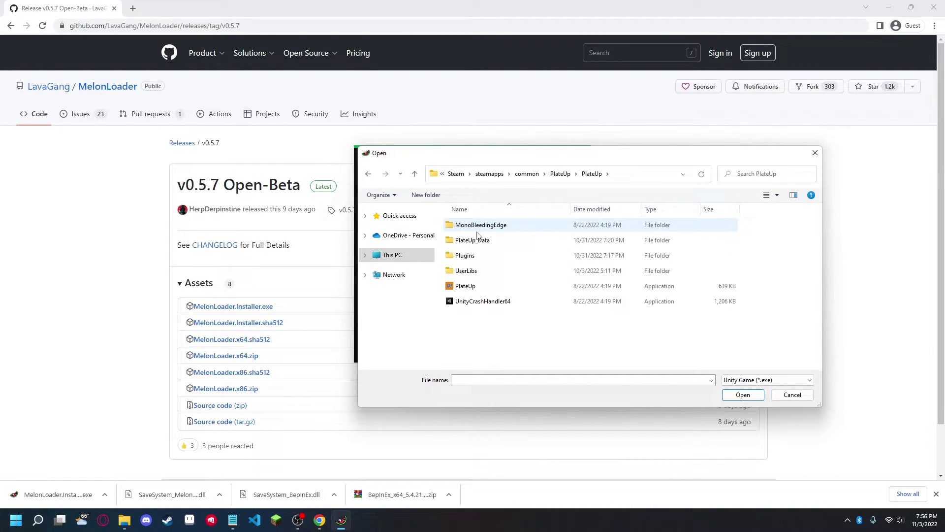
pyautogui.click(483, 290)
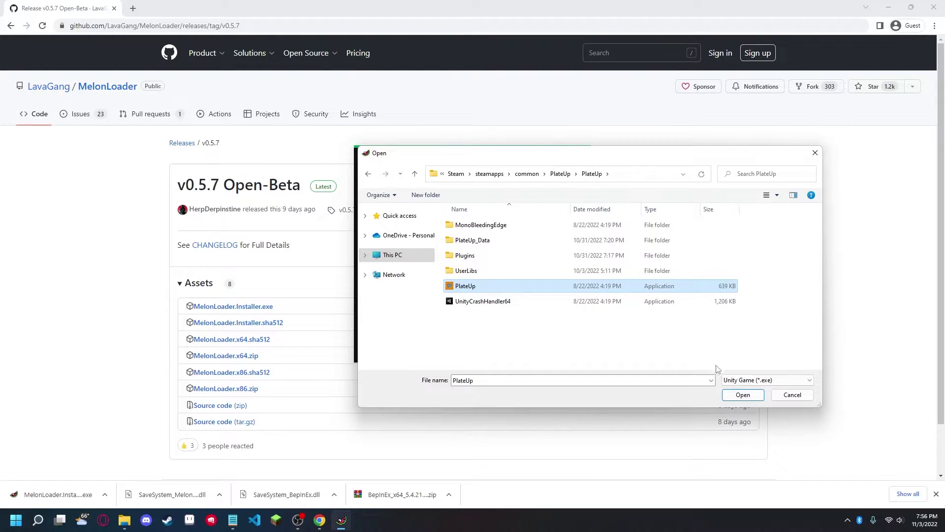
pyautogui.click(743, 396)
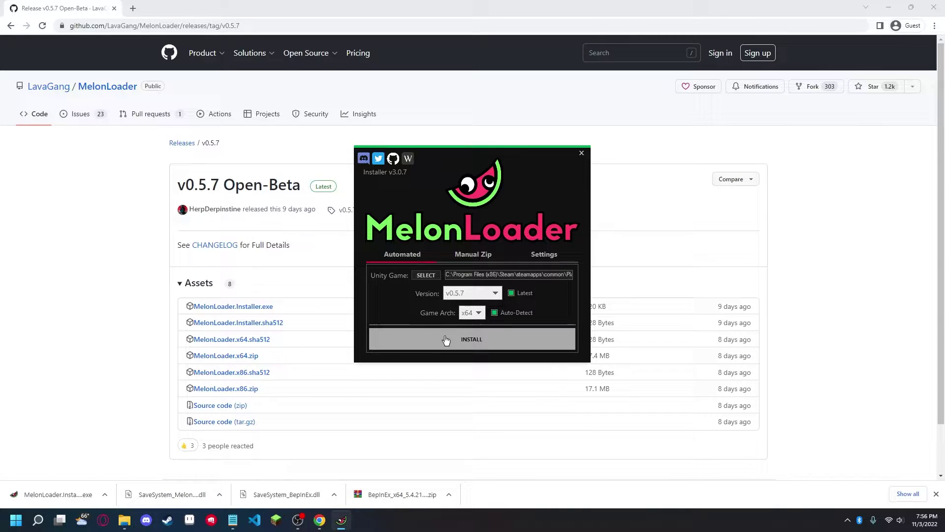
pyautogui.click(485, 338)
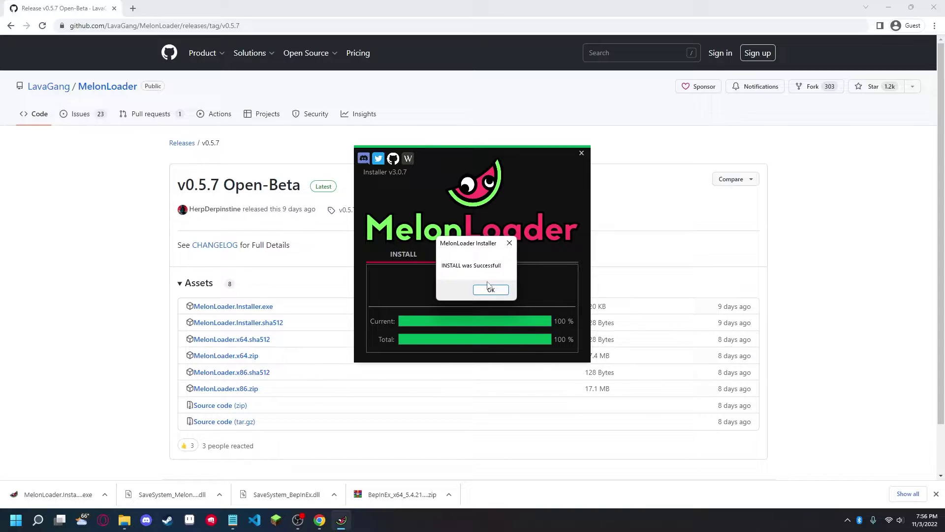
pyautogui.click(488, 288)
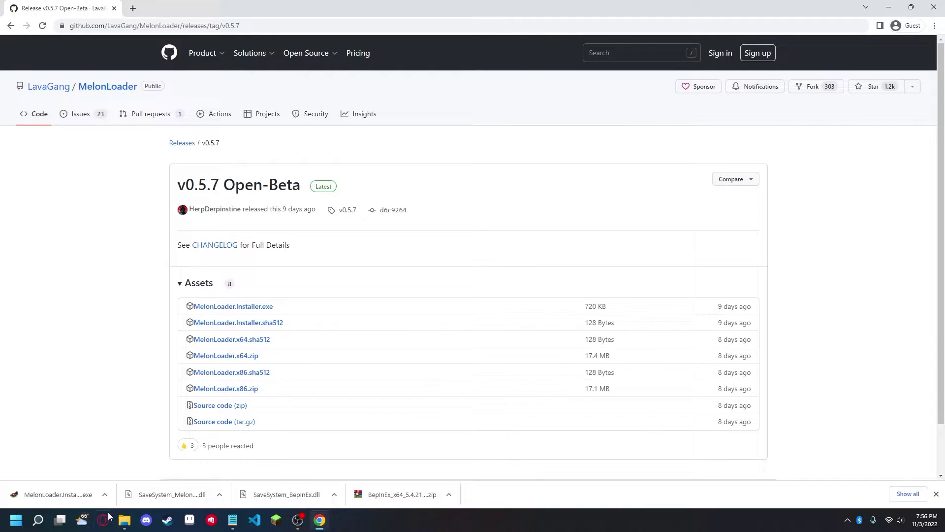
# Step: Check the MelonLoader folder inside the PlateUp game folder and place the downloaded SaveSystem_Melon.dll on the desktop
pyautogui.click(125, 522)
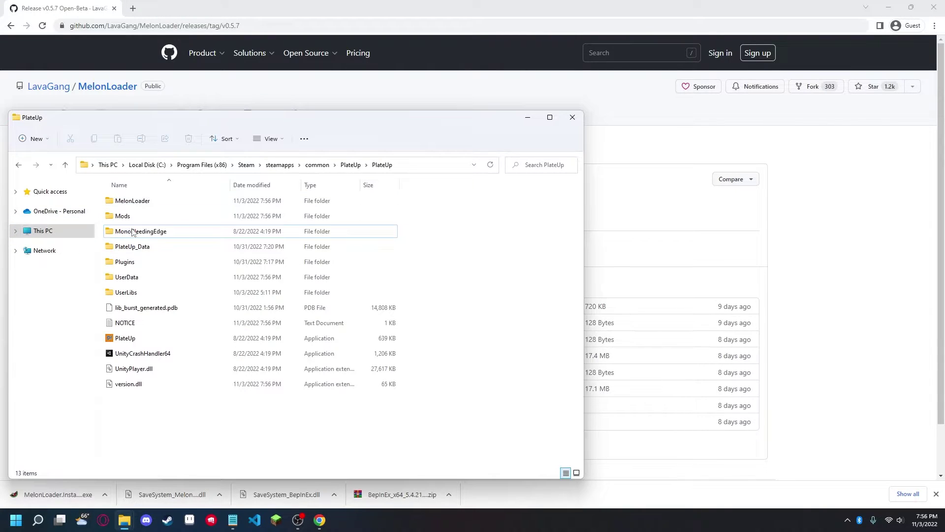
pyautogui.doubleClick(146, 202)
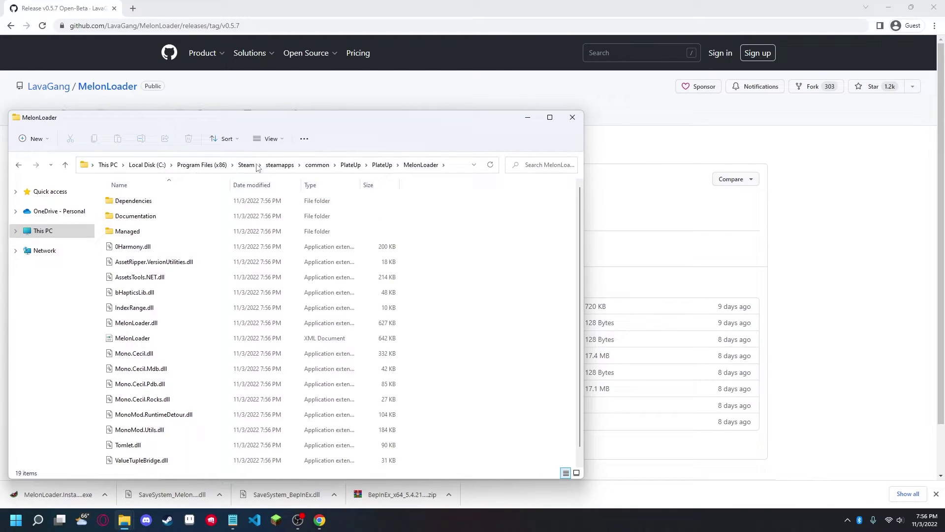
pyautogui.click(647, 457)
pyautogui.moveTo(159, 504); pyautogui.dragTo(320, 335)
pyautogui.press('super+d')
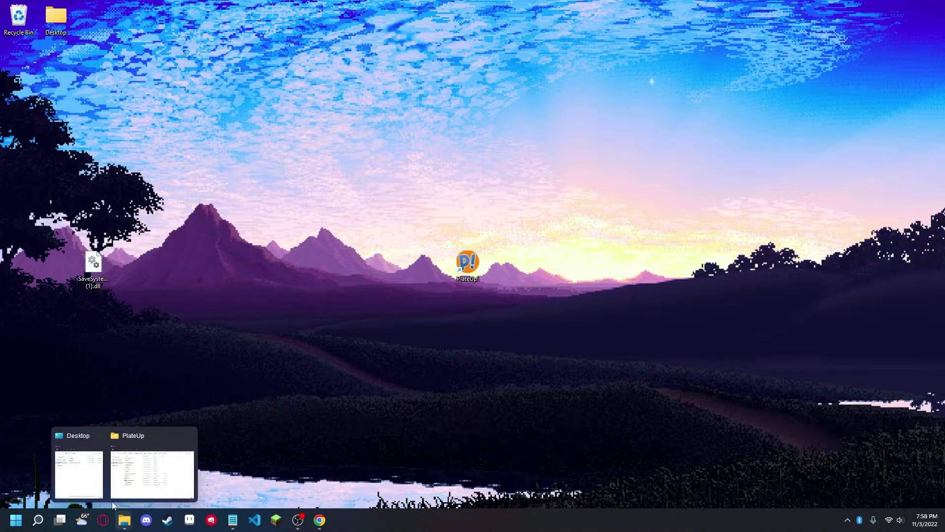
# Step: Move the Save System DLL from the desktop into the Mods folder of the PlateUp game folder
pyautogui.click(124, 520)
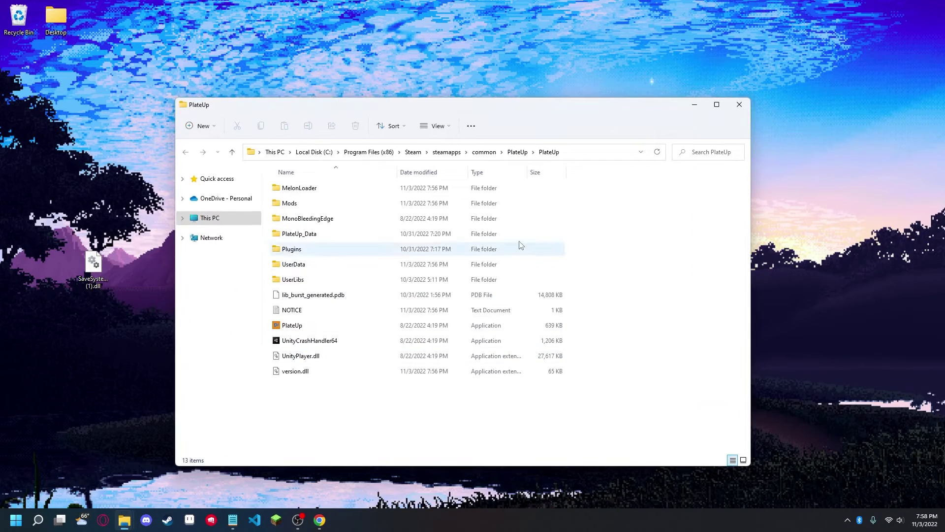
pyautogui.doubleClick(304, 204)
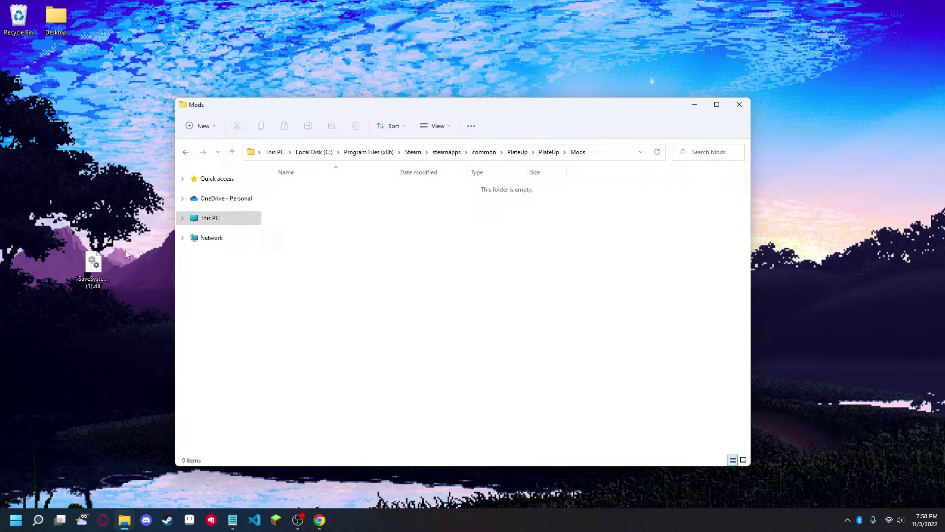
pyautogui.moveTo(330, 220); pyautogui.dragTo(420, 219)
# Step: Return to the main PlateUp game folder, launch the PlateUp application and enter the lobby
pyautogui.click(546, 154)
pyautogui.doubleClick(317, 323)
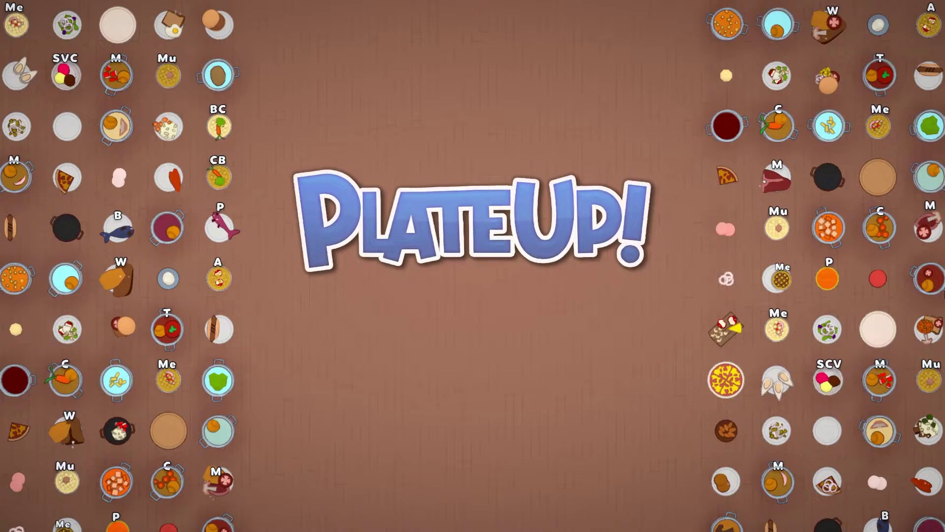
pyautogui.press('p')
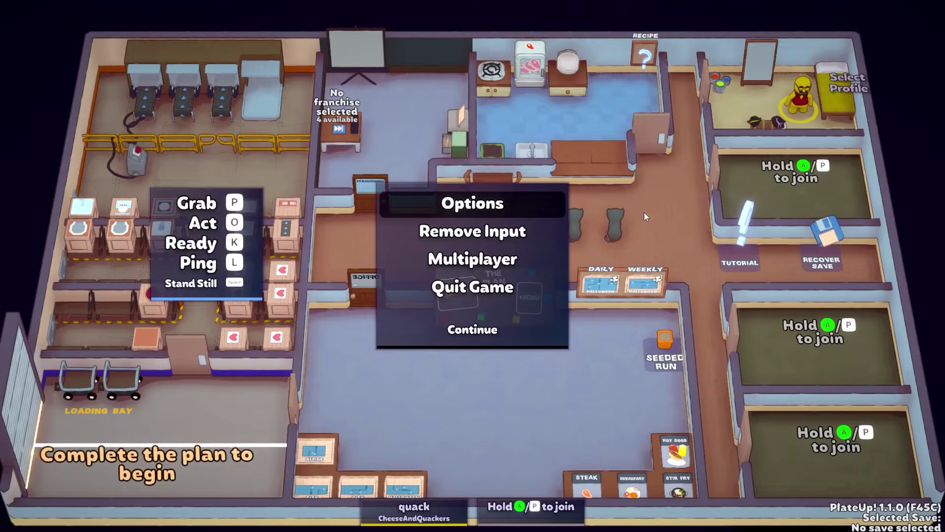
# Step: Inspect the Save System entries in the game options, close the menu and walk the character out into the hallway
pyautogui.click(471, 201)
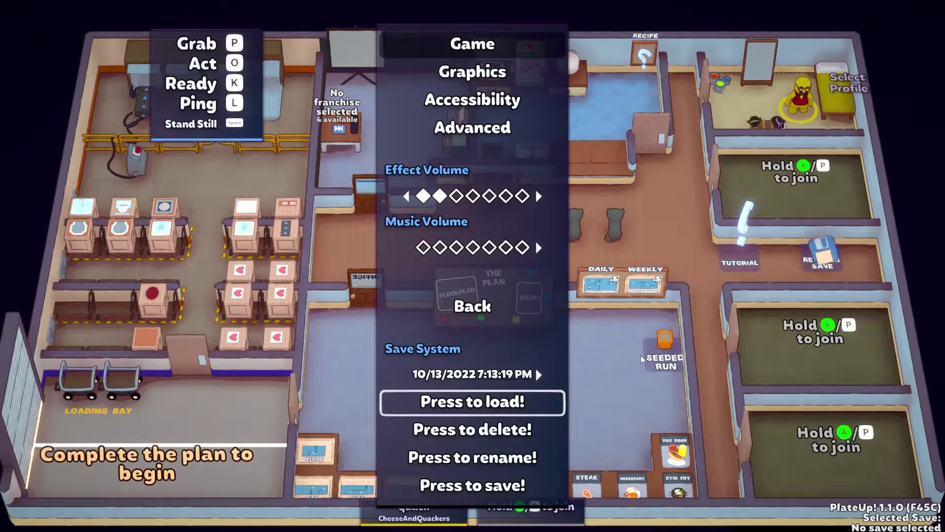
pyautogui.press('Escape')
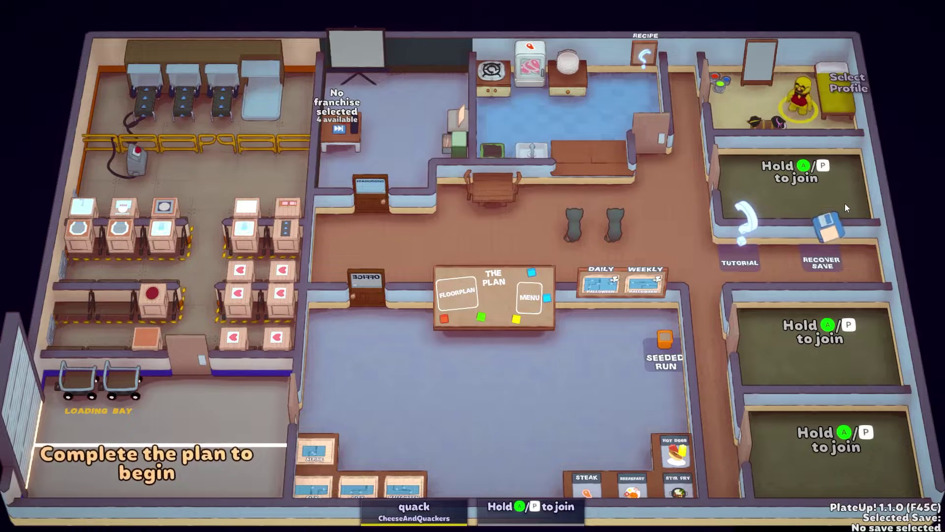
pyautogui.press('a')
pyautogui.press('s')
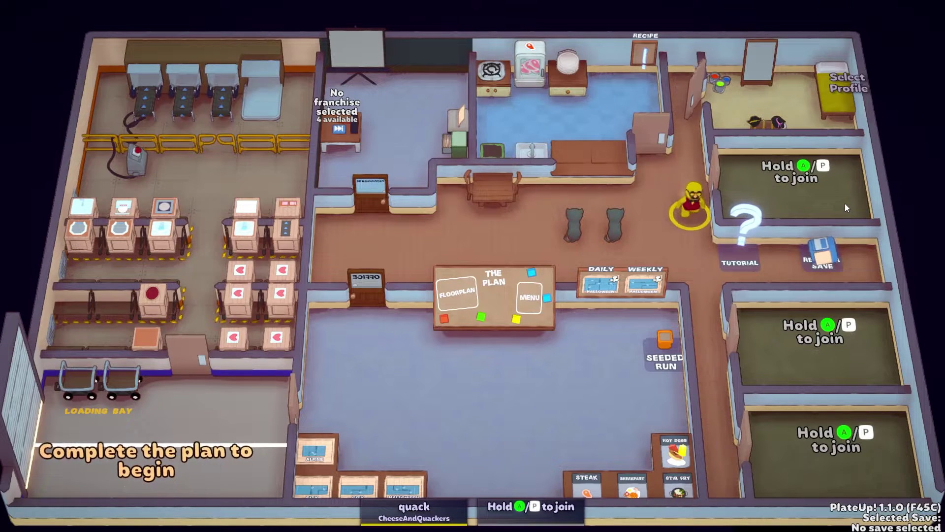
# Step: Open the game options and save the current run in the Save System under the name Tutorial
pyautogui.press('Escape')
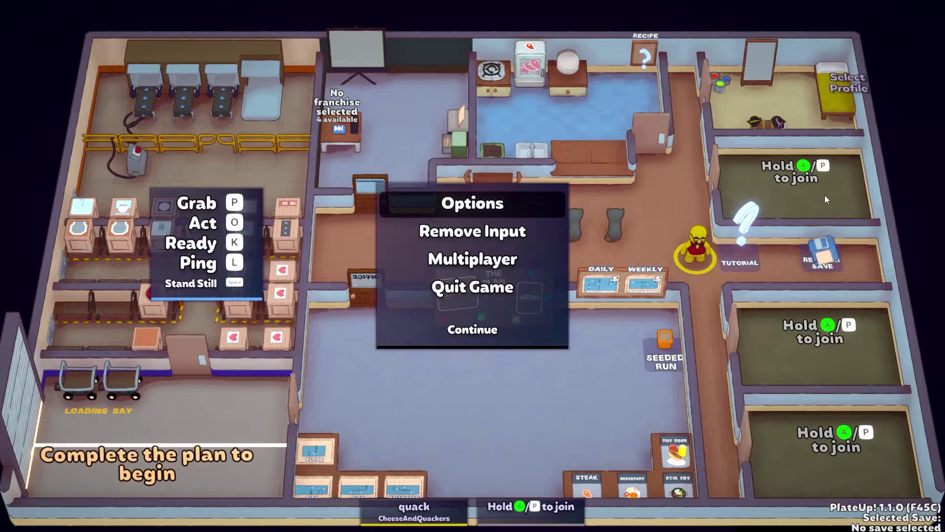
pyautogui.press('Up')
pyautogui.press('Up')
pyautogui.press('Up')
pyautogui.press('Return')
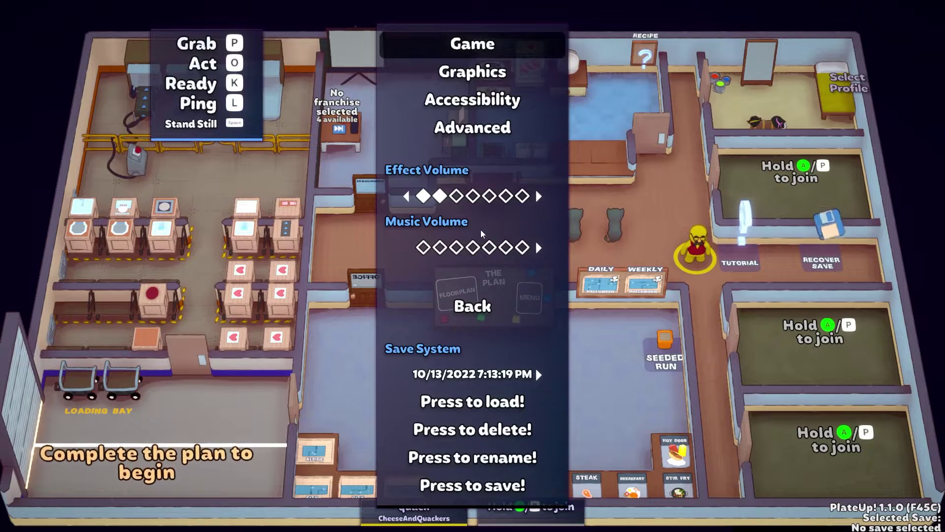
pyautogui.click(469, 487)
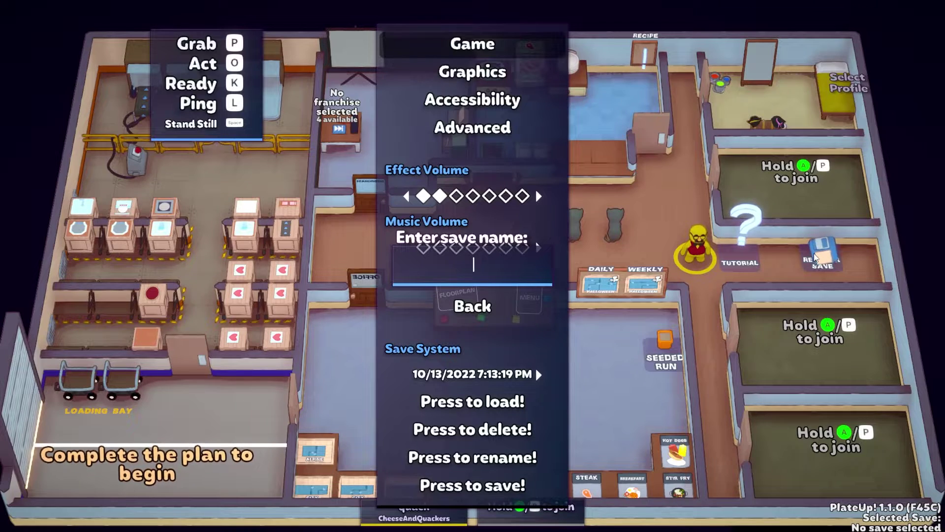
pyautogui.write('Tutorial')
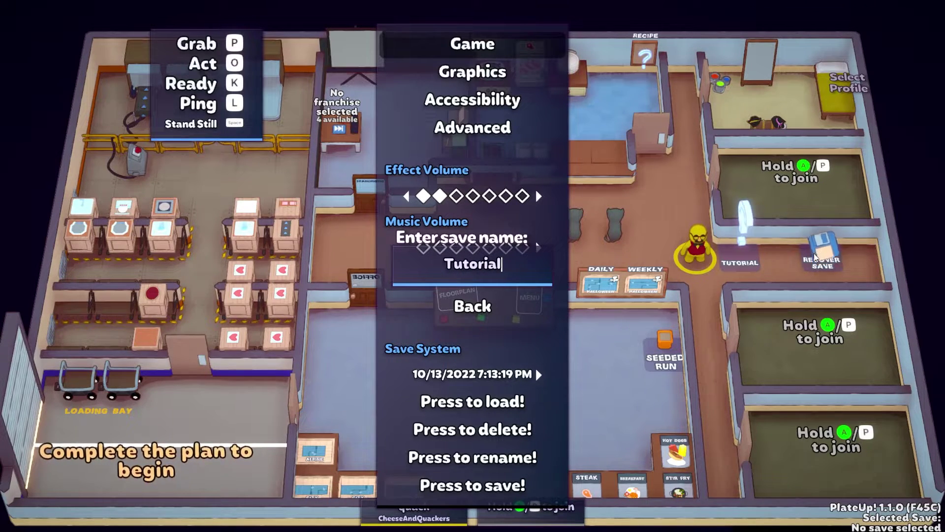
pyautogui.press('Return')
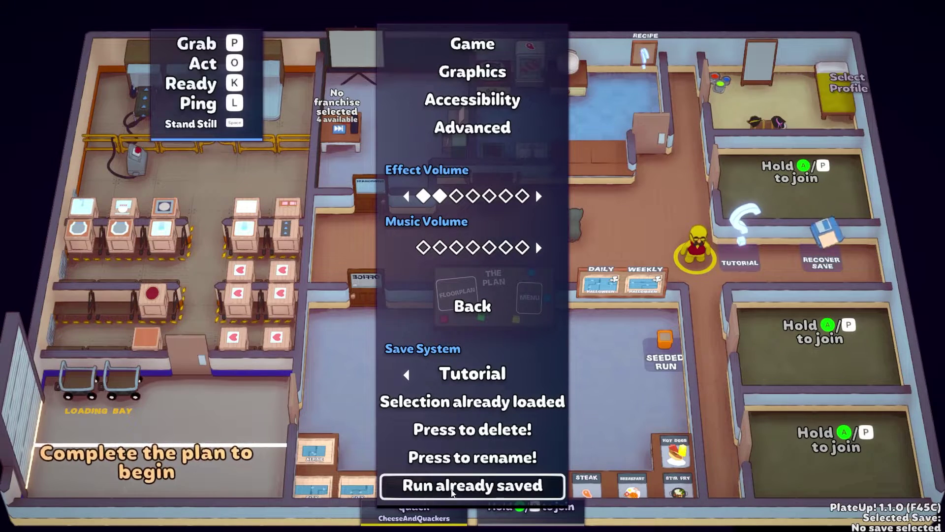
# Step: Leave the options, walk the character to Recover Save and load the previous restaurant
pyautogui.press('Escape')
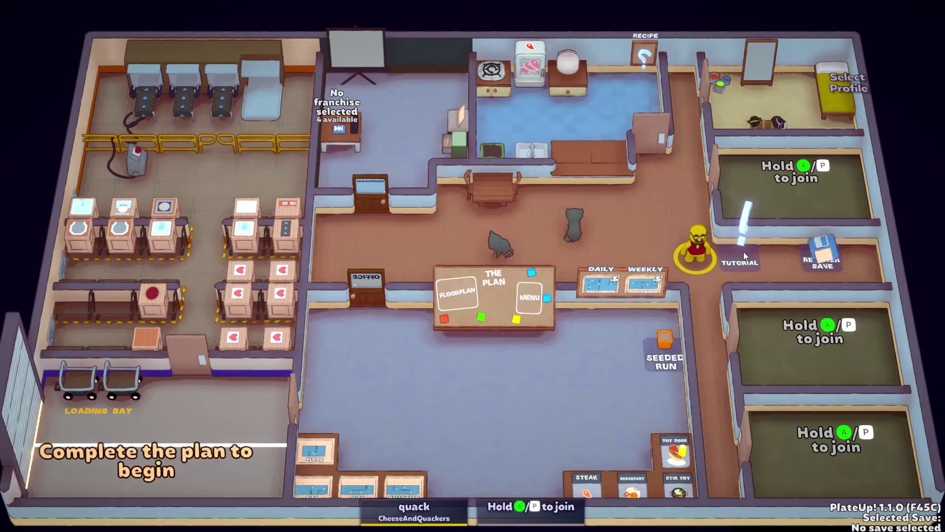
pyautogui.press('d')
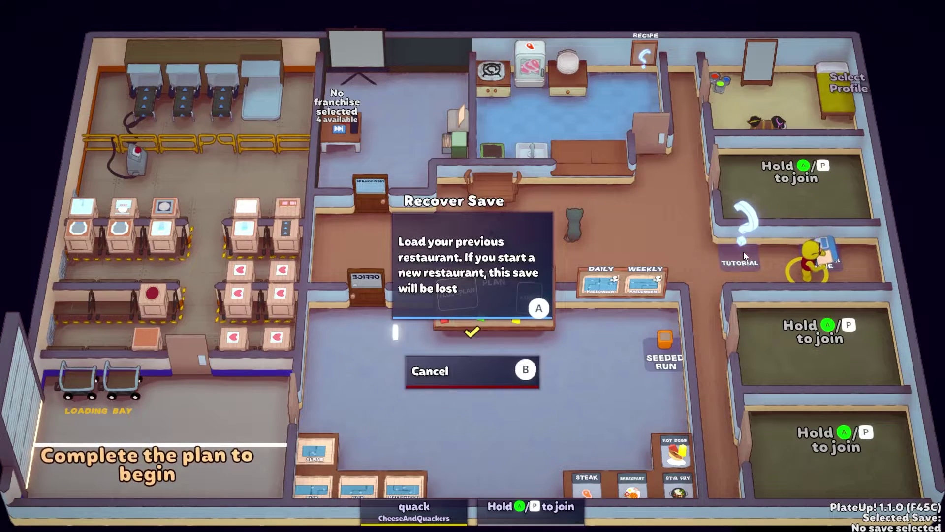
pyautogui.press('space')
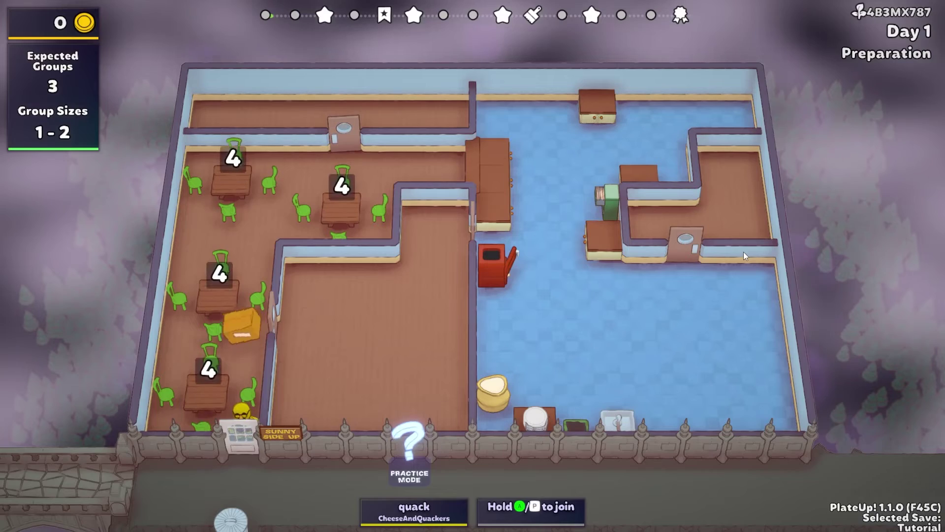
# Step: Start the first day in the restaurant and abandon the run to return to the lobby
pyautogui.press('w')
pyautogui.press('space')
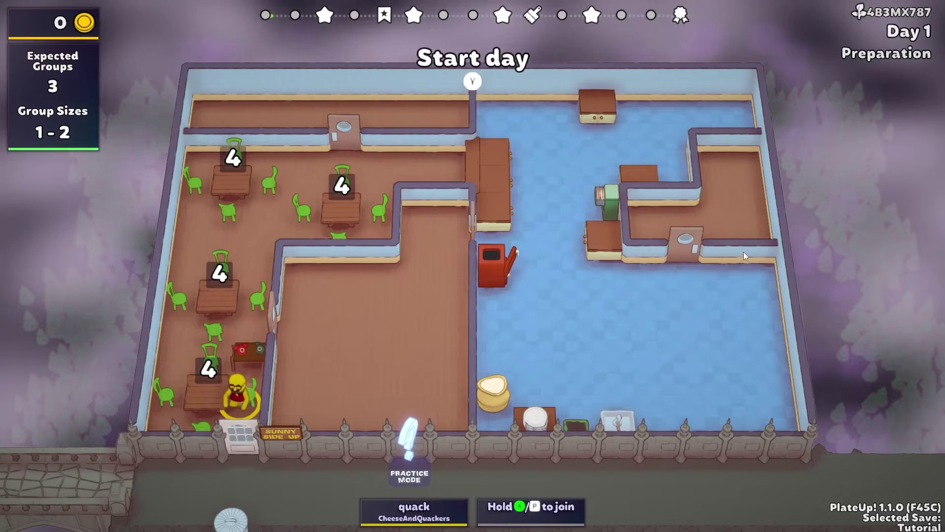
pyautogui.press('k')
pyautogui.press('Escape')
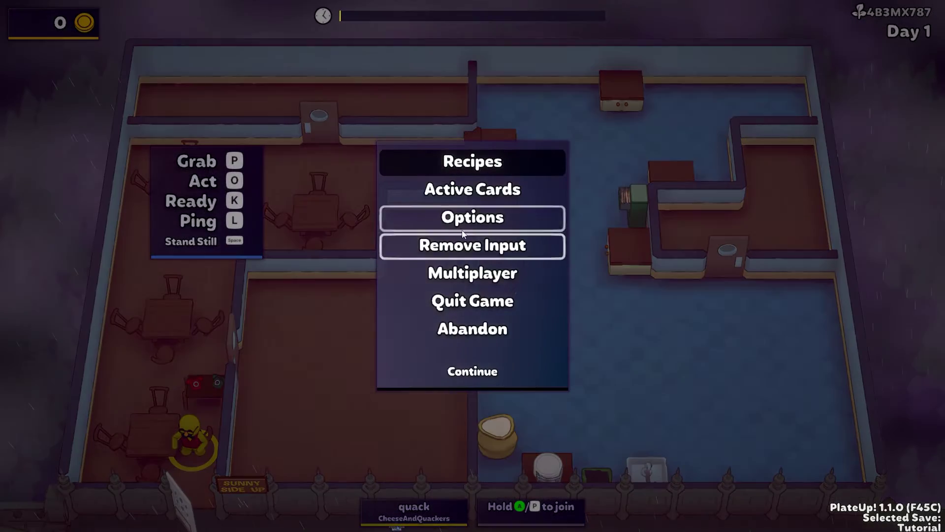
pyautogui.click(491, 334)
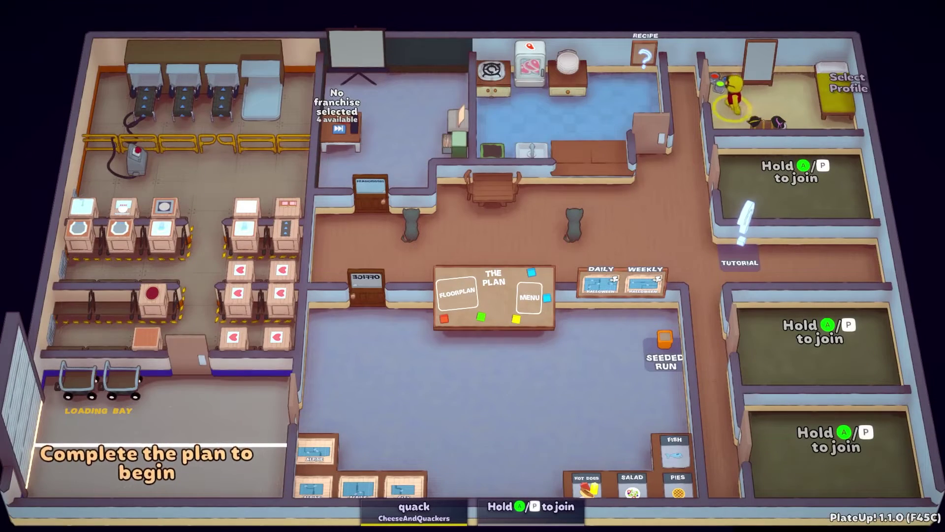
# Step: Walk the character into the hallway, load the Tutorial save from the Save System options and close the menu
pyautogui.press('s')
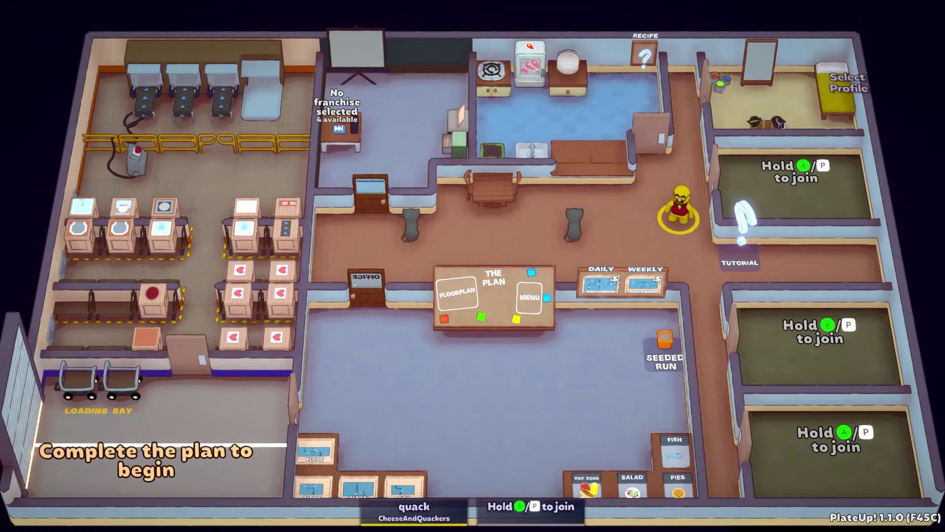
pyautogui.press('Escape')
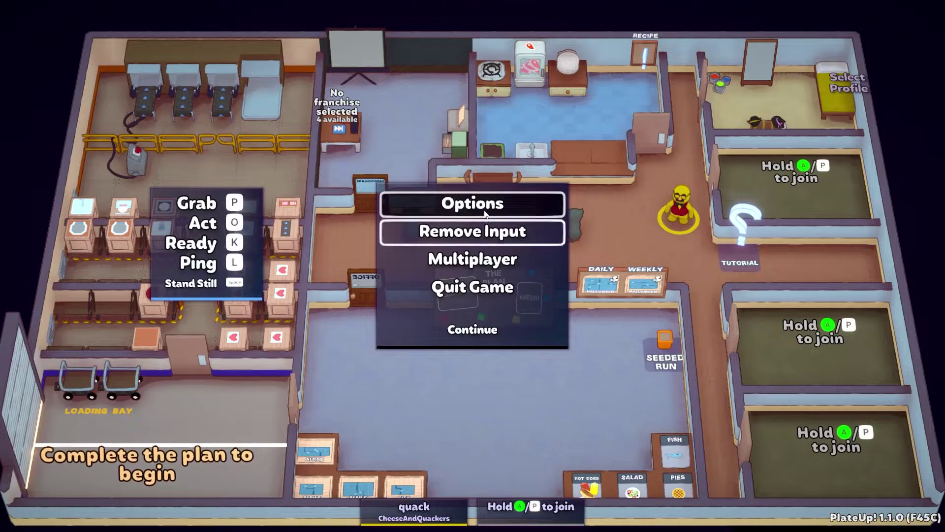
pyautogui.click(493, 203)
pyautogui.click(538, 388)
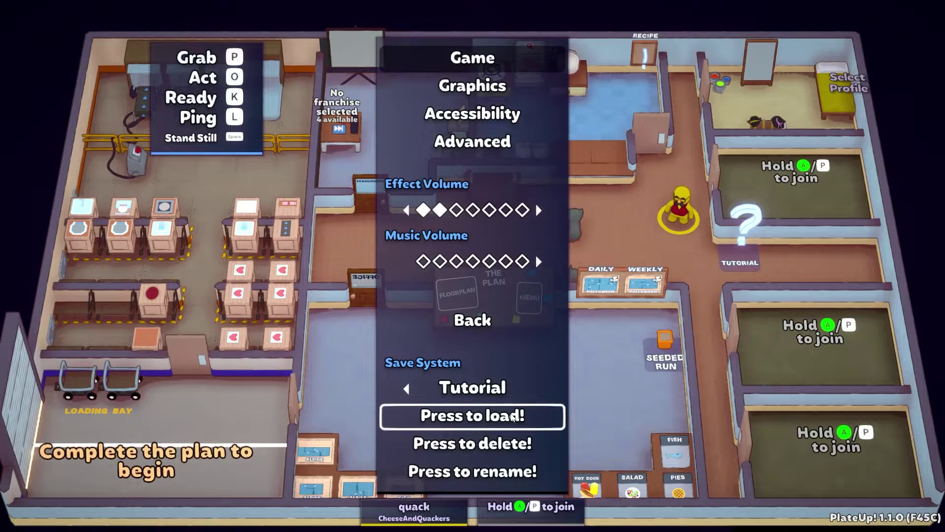
pyautogui.click(525, 416)
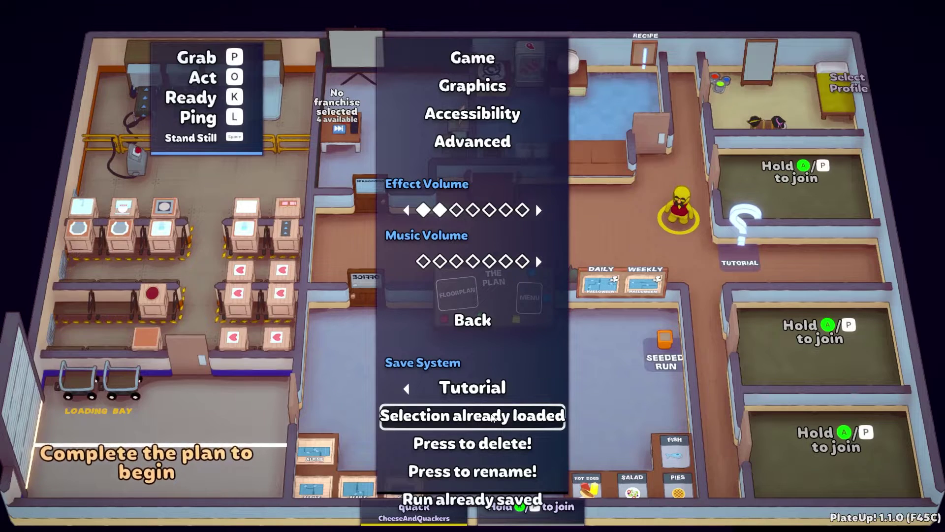
pyautogui.press('Escape')
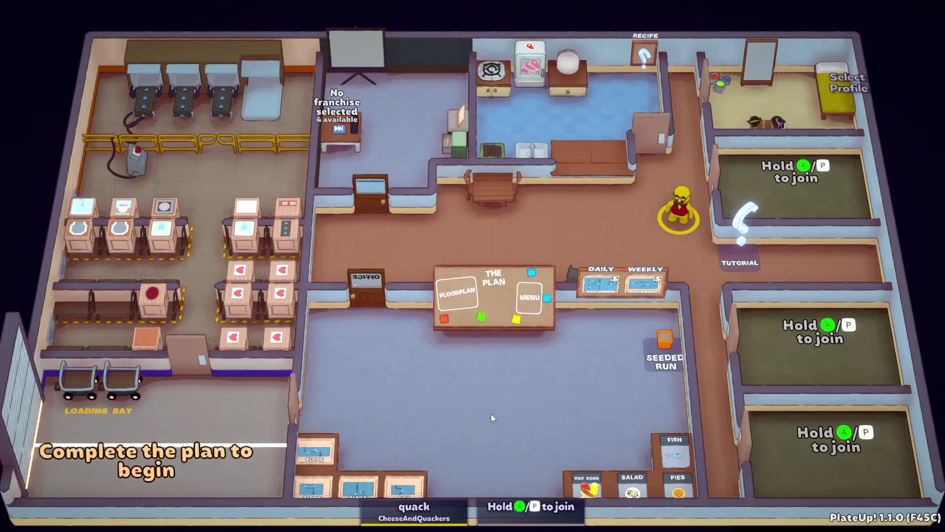
# Step: Walk the character to the Tutorial marker, start the tutorial and leave it to reload the lobby
pyautogui.press('s')
pyautogui.press('d')
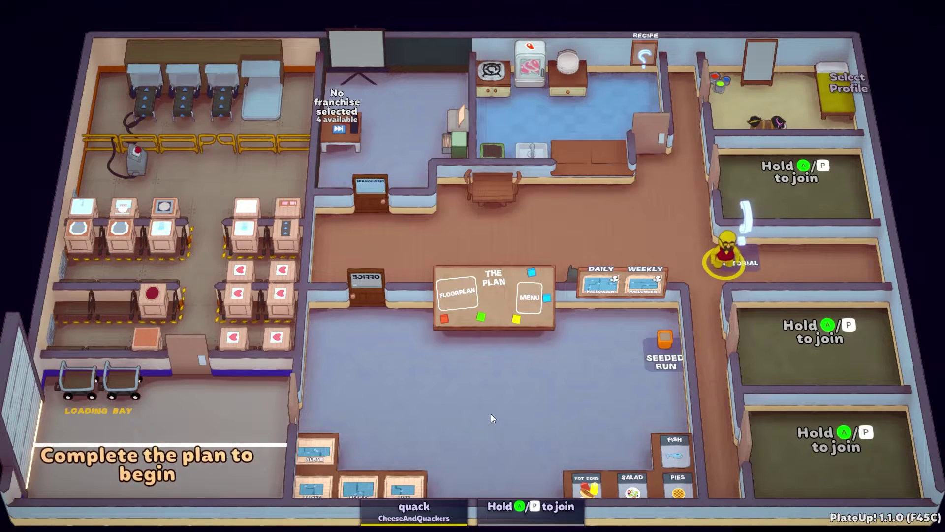
pyautogui.press('e')
pyautogui.press('e')
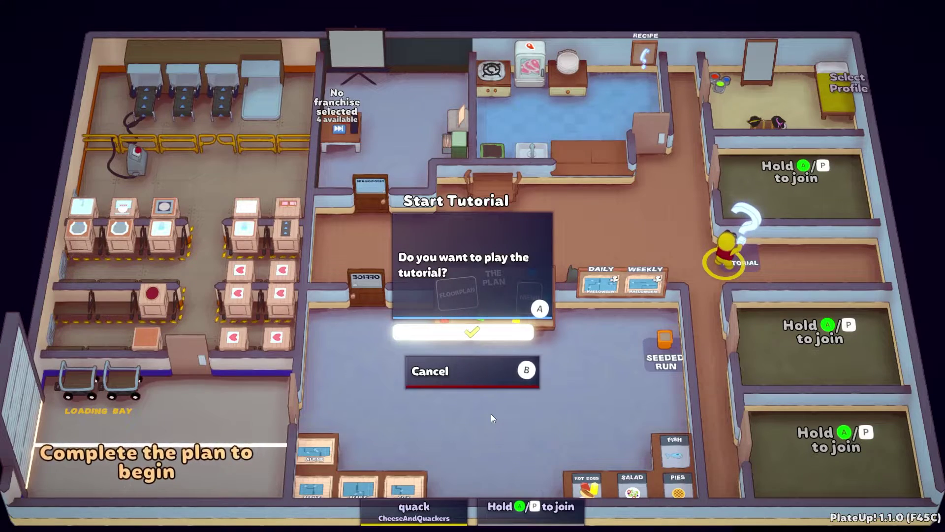
pyautogui.press('Escape')
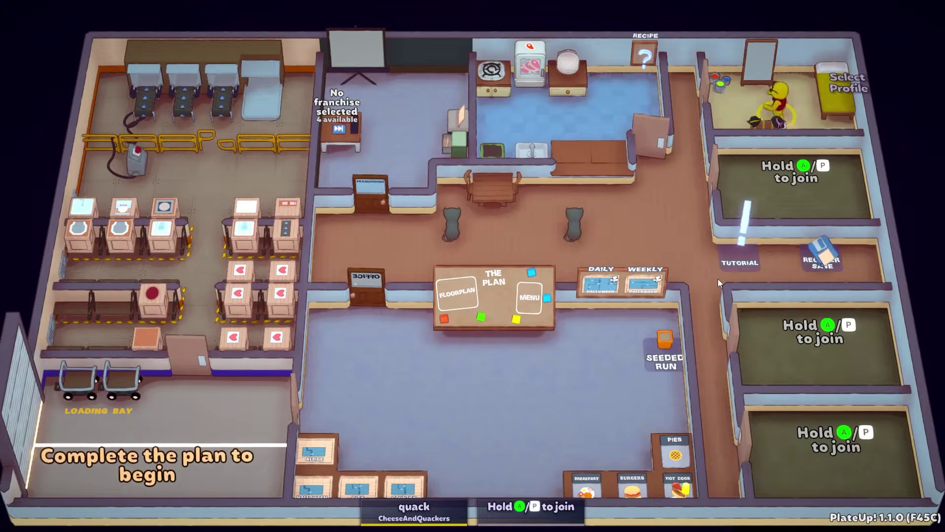
# Step: Walk the character out of the bedroom to Recover Save and load the saved restaurant
pyautogui.press('a')
pyautogui.press('s')
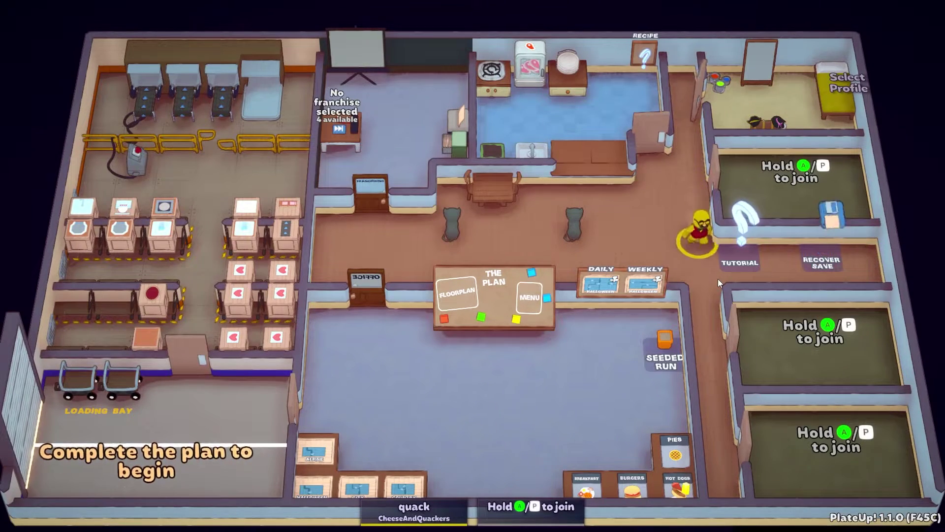
pyautogui.press('d')
pyautogui.press('e')
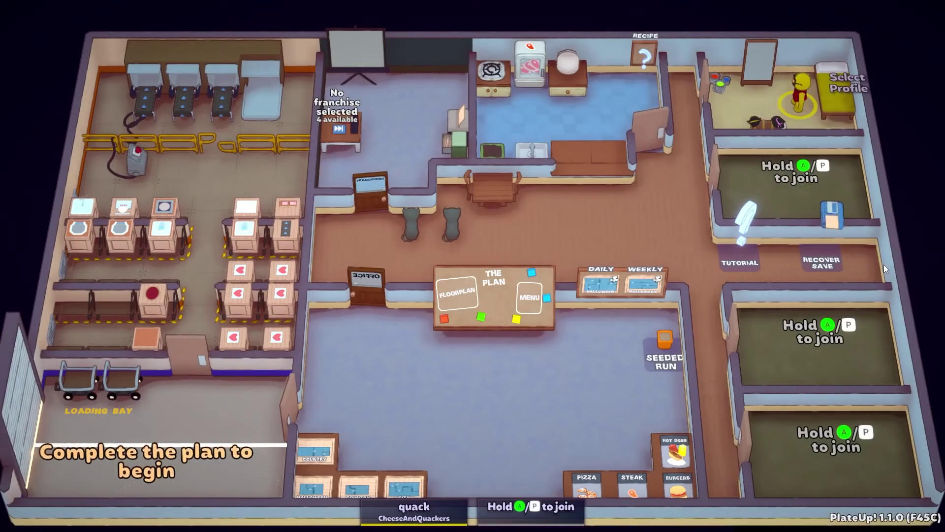
# Step: Walk the character from the bedroom through the hallway into the office, up to the Seeded Run spot
pyautogui.press('a')
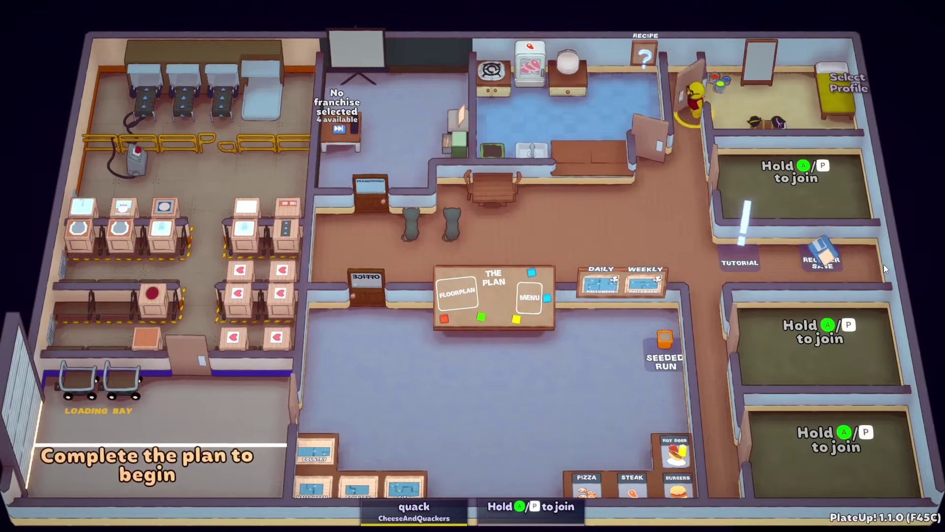
pyautogui.press('s')
pyautogui.press('d')
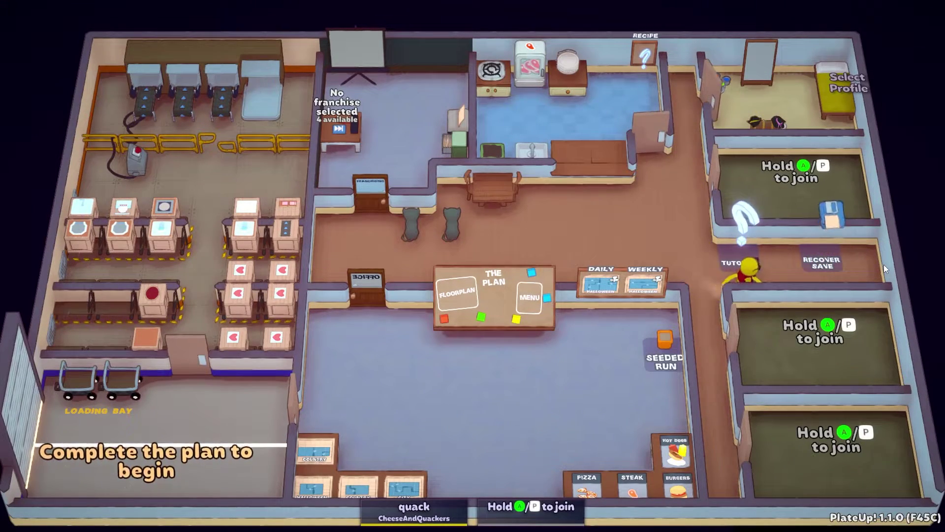
pyautogui.press('a')
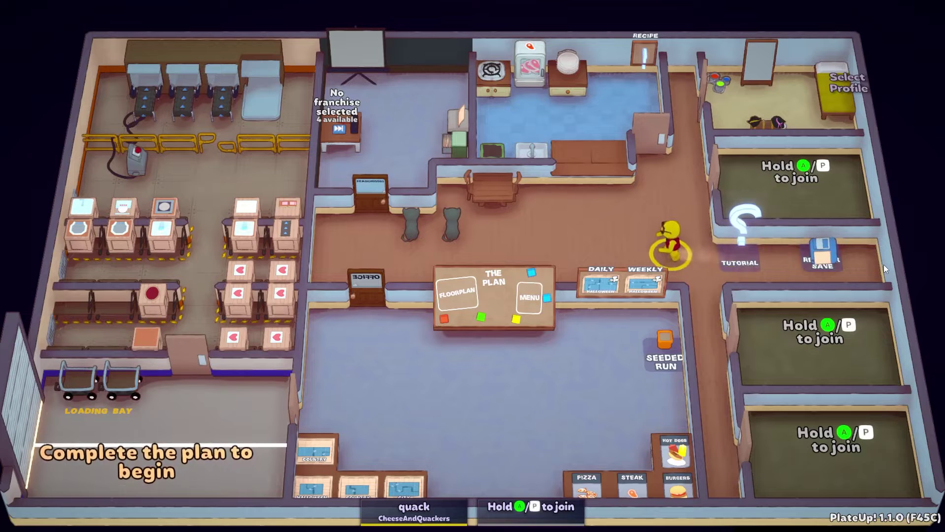
pyautogui.press('a')
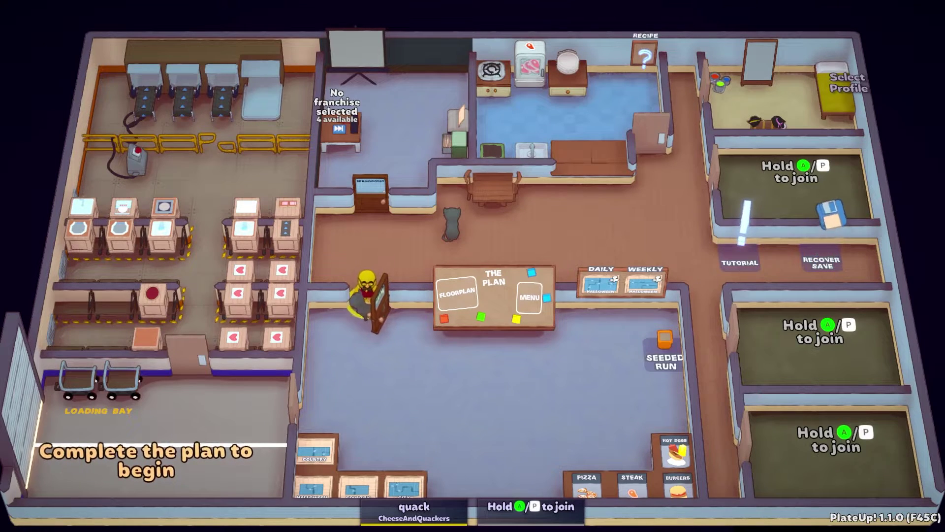
pyautogui.press('s')
pyautogui.press('d')
pyautogui.press('d')
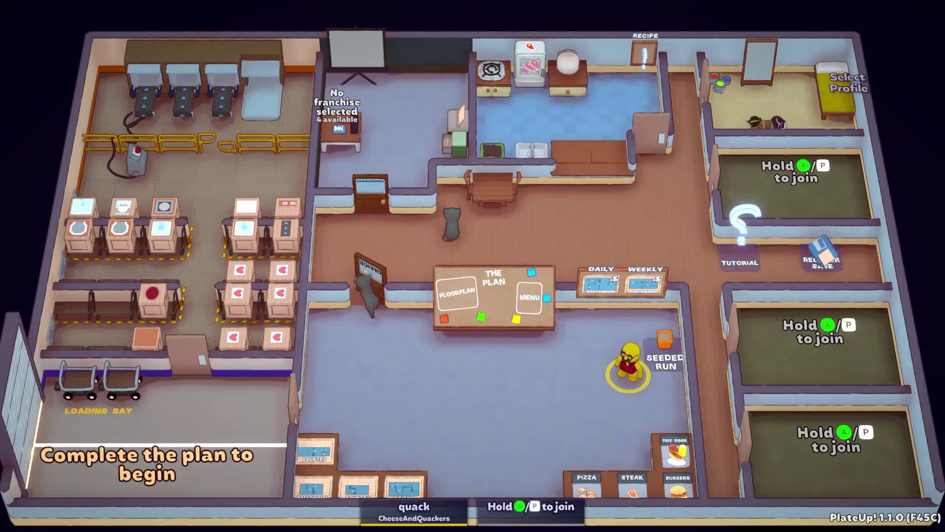
# Step: Check the Save System entries in the game options and close the menu
pyautogui.press('Escape')
pyautogui.click(473, 203)
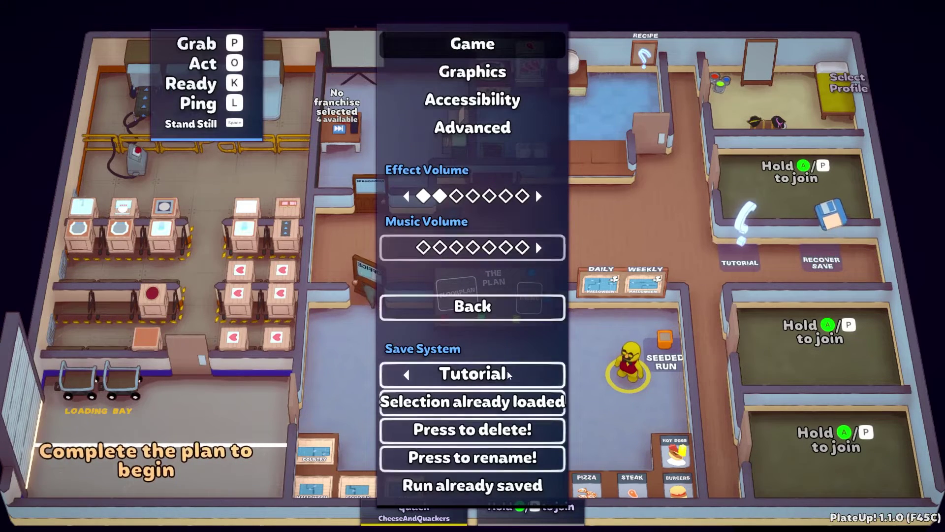
pyautogui.press('Escape')
# Step: Pick up the Hot Dogs dish card and place it on the menu slot of the plan table
pyautogui.press('s')
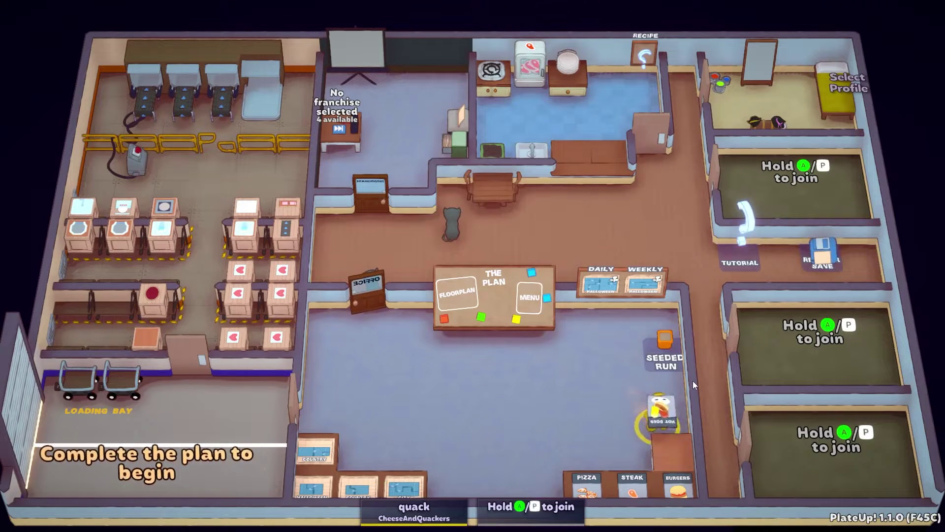
pyautogui.press('space')
pyautogui.press('a')
pyautogui.press('w')
pyautogui.press('space')
# Step: Fetch the City floorplan and place it on the floorplan slot of the plan table
pyautogui.press('a')
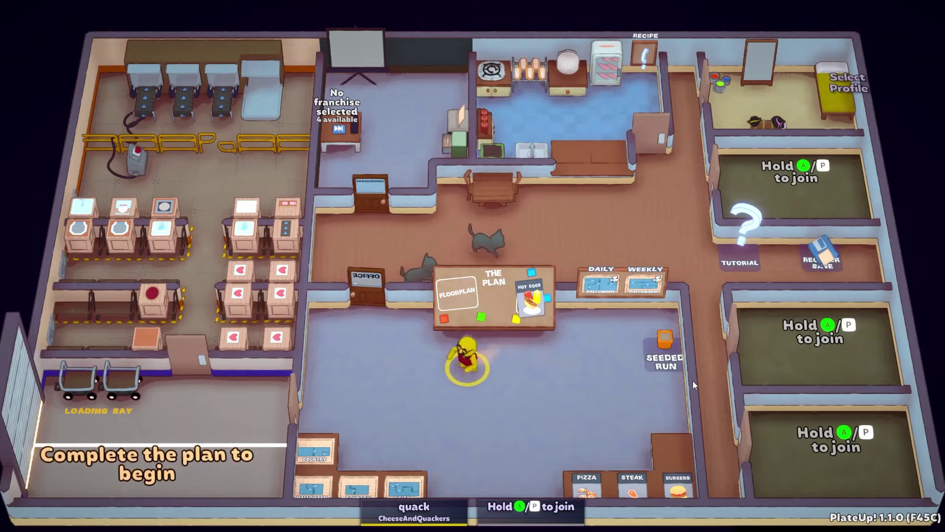
pyautogui.press('s')
pyautogui.press('space')
pyautogui.press('w')
pyautogui.press('w')
pyautogui.press('space')
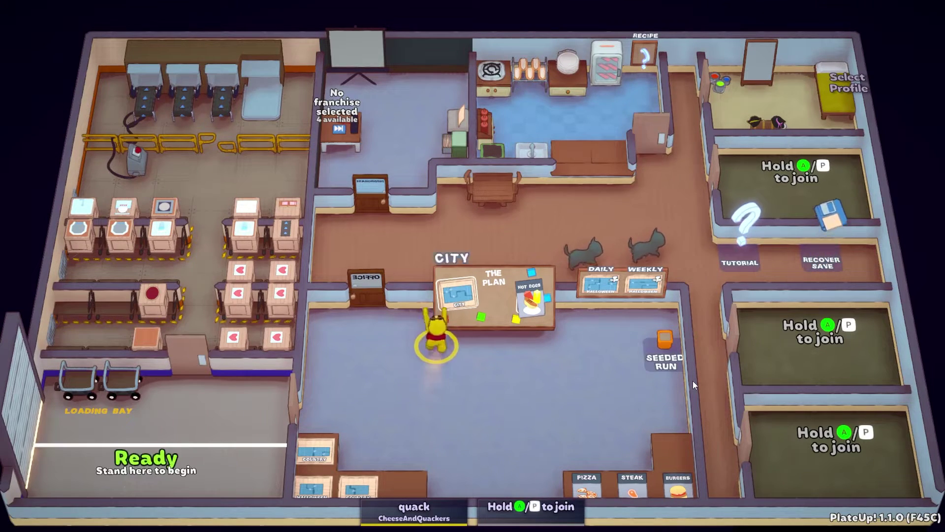
# Step: Walk the character into the loading bay and stand on the ready area to begin the run
pyautogui.press('a')
pyautogui.press('s')
pyautogui.press('a')
pyautogui.press('s')
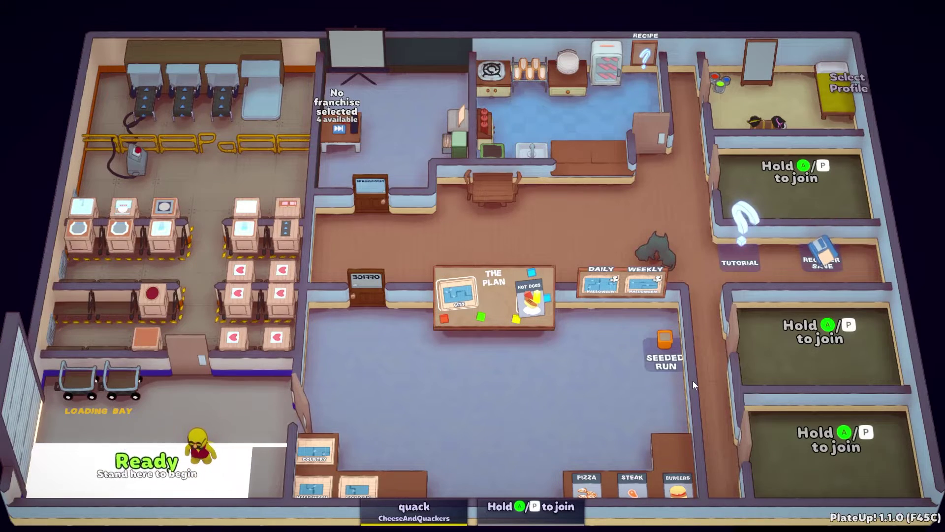
# Step: Quit the game from the new restaurant and confirm
pyautogui.press('Escape')
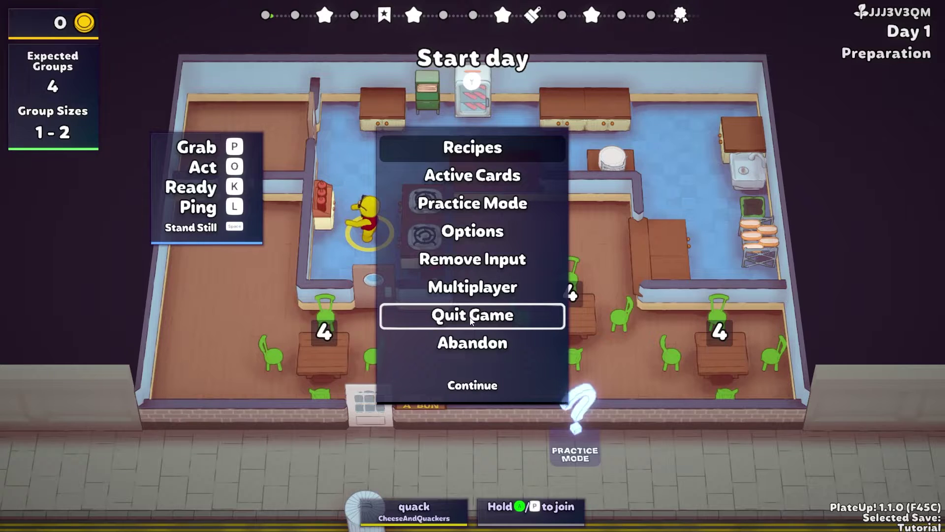
pyautogui.click(470, 317)
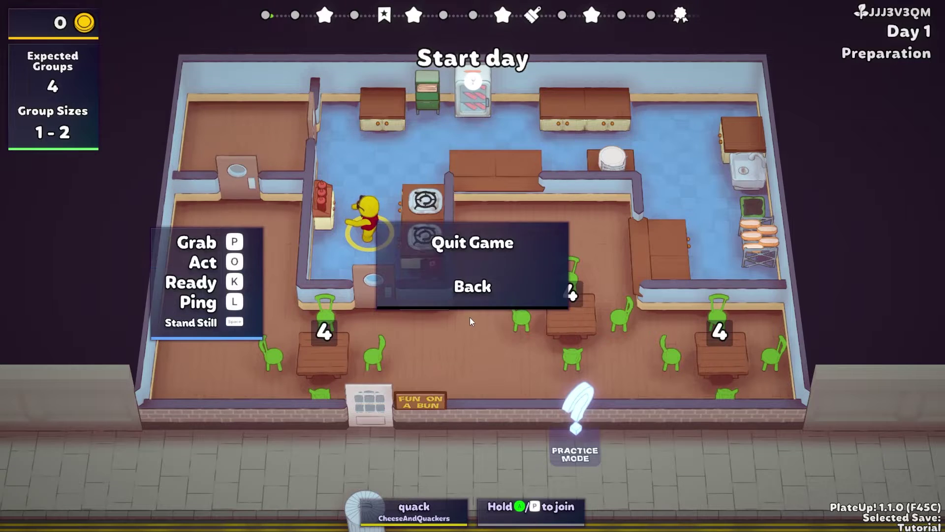
pyautogui.click(507, 252)
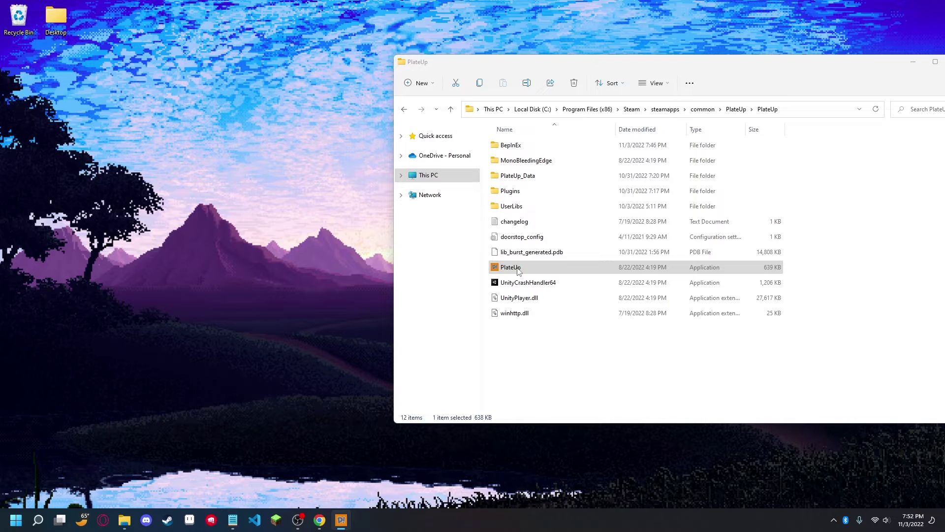
# Step: Relaunch PlateUp and walk the character from the bedroom to Recover Save
pyautogui.press('s')
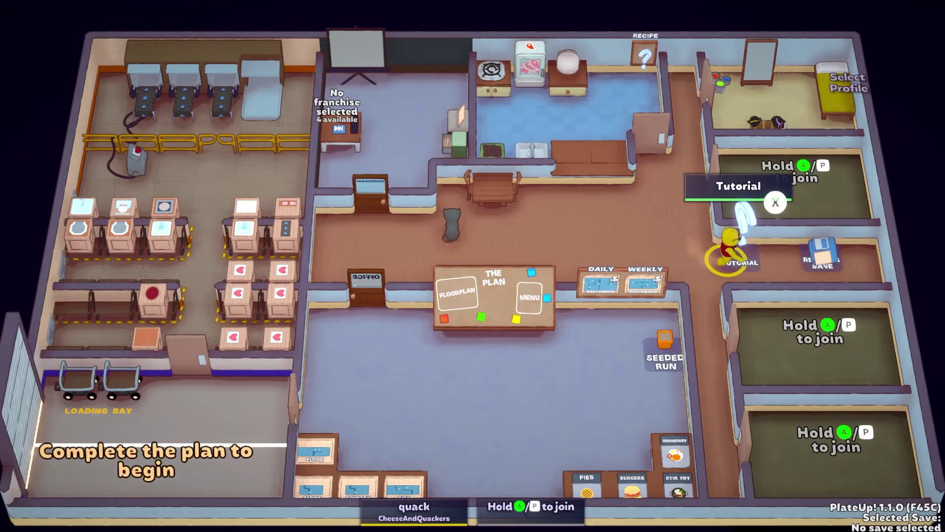
pyautogui.press('d')
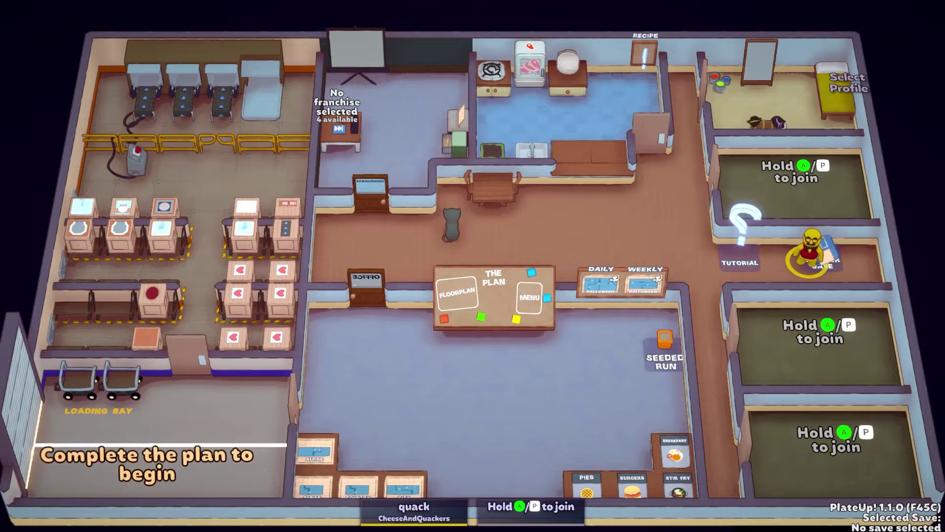
# Step: Open the game options and save the current run in the Save System under the name Solo Run
pyautogui.press('Escape')
pyautogui.press('Down')
pyautogui.press('Down')
pyautogui.press('Up')
pyautogui.press('Up')
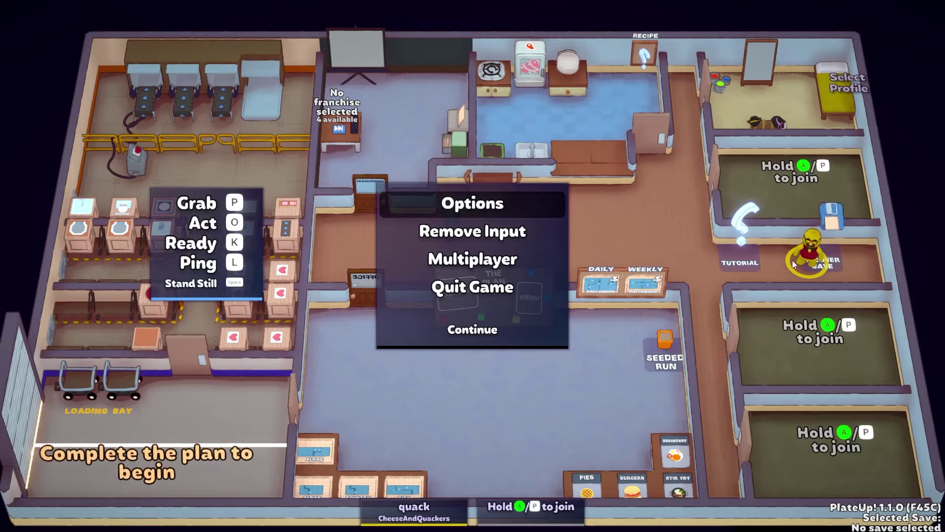
pyautogui.click(490, 194)
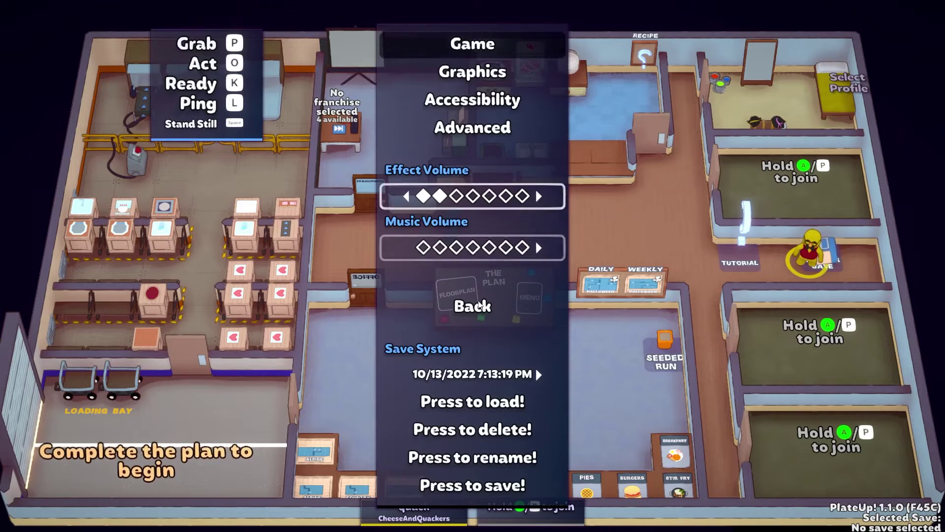
pyautogui.click(505, 486)
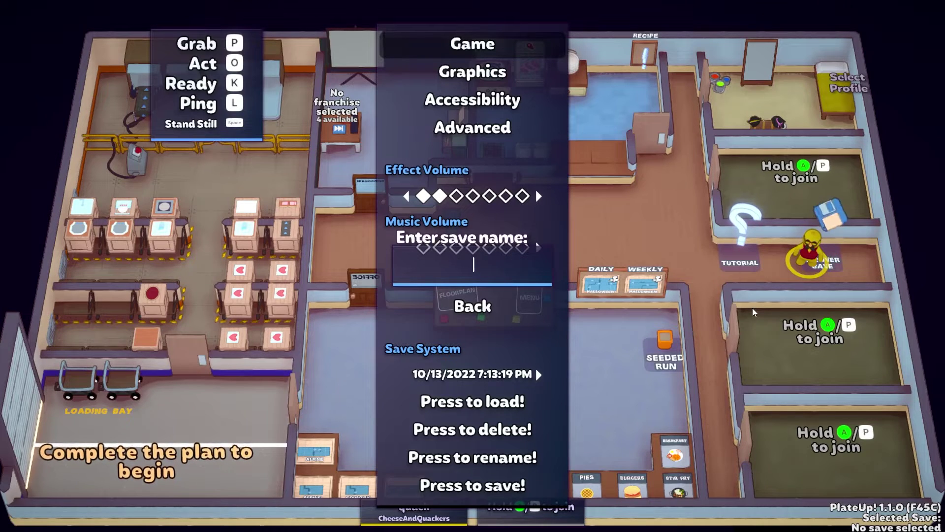
pyautogui.write('Solo Run')
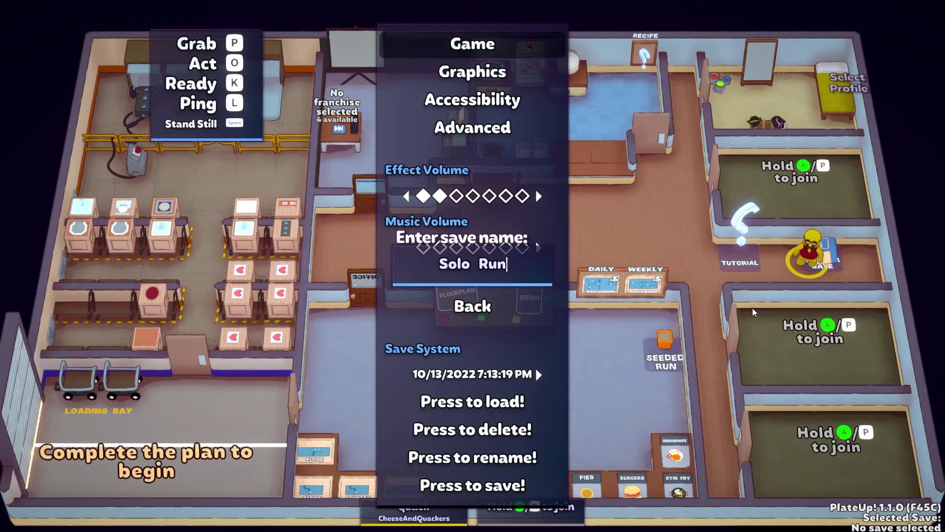
pyautogui.press('Return')
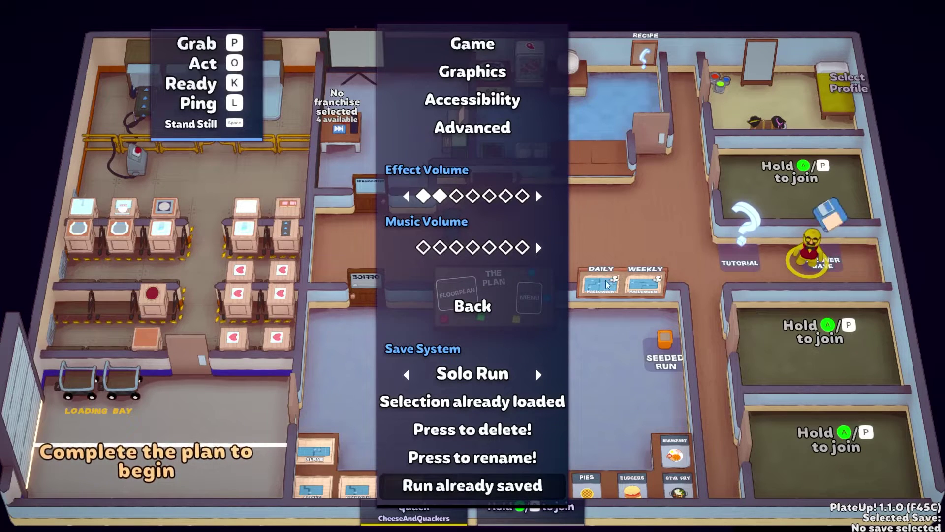
# Step: Browse the stored saves in the Save System selector and return to Solo Run
pyautogui.click(410, 378)
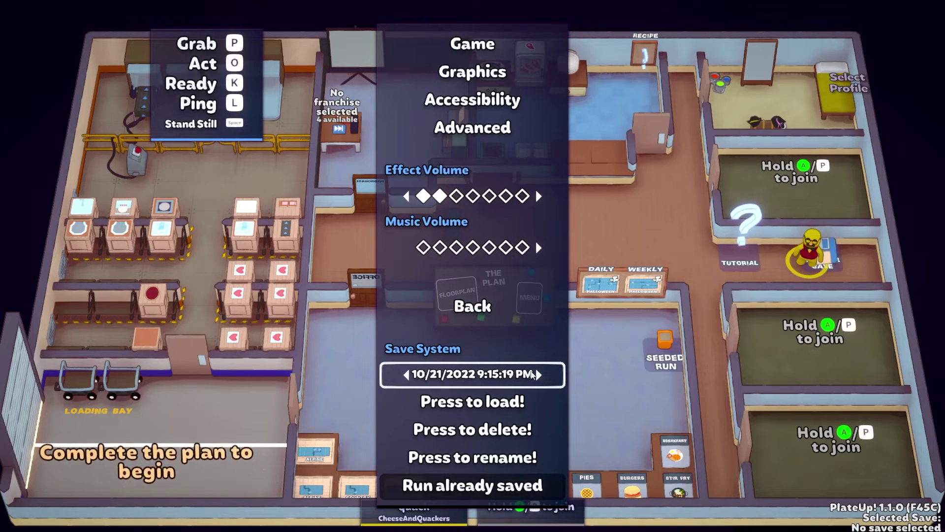
pyautogui.click(408, 377)
pyautogui.click(407, 377)
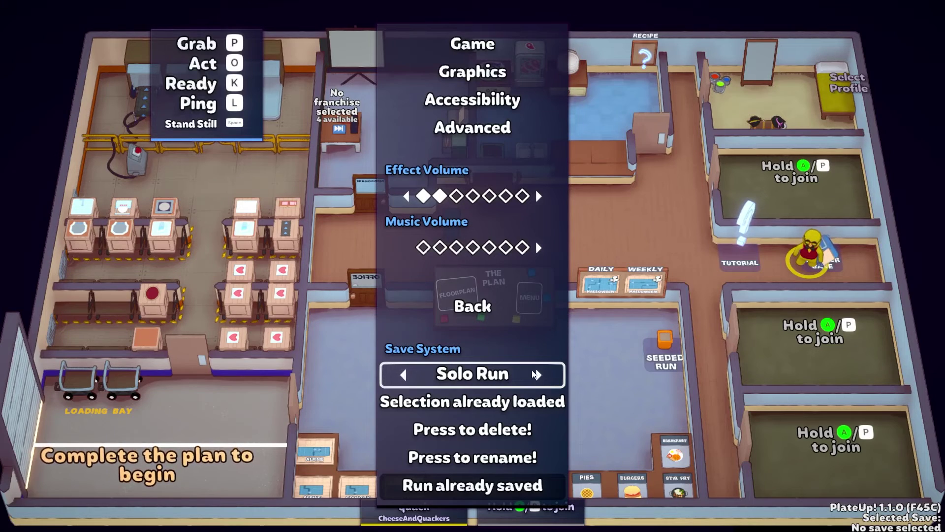
# Step: Choose the Tutorial save in the Save System selector, load it and recover its restaurant
pyautogui.click(407, 377)
pyautogui.click(407, 377)
pyautogui.click(549, 385)
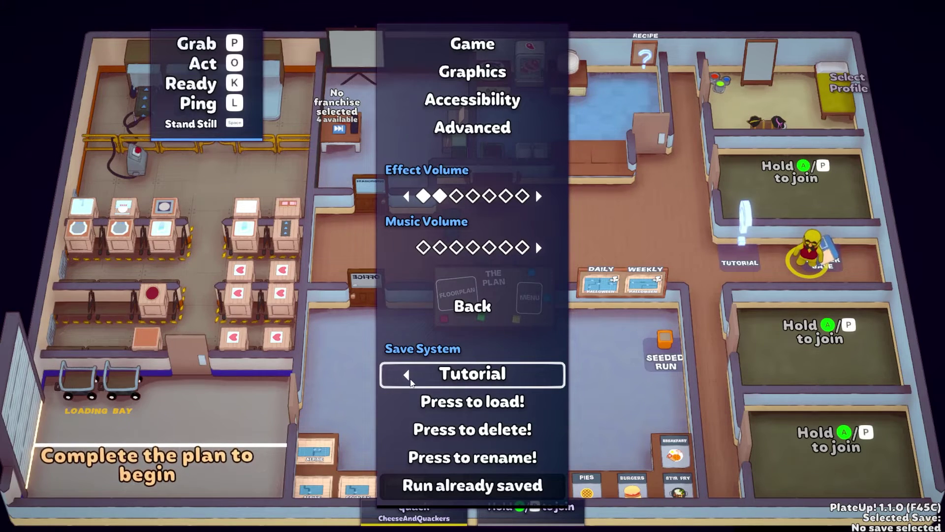
pyautogui.click(406, 377)
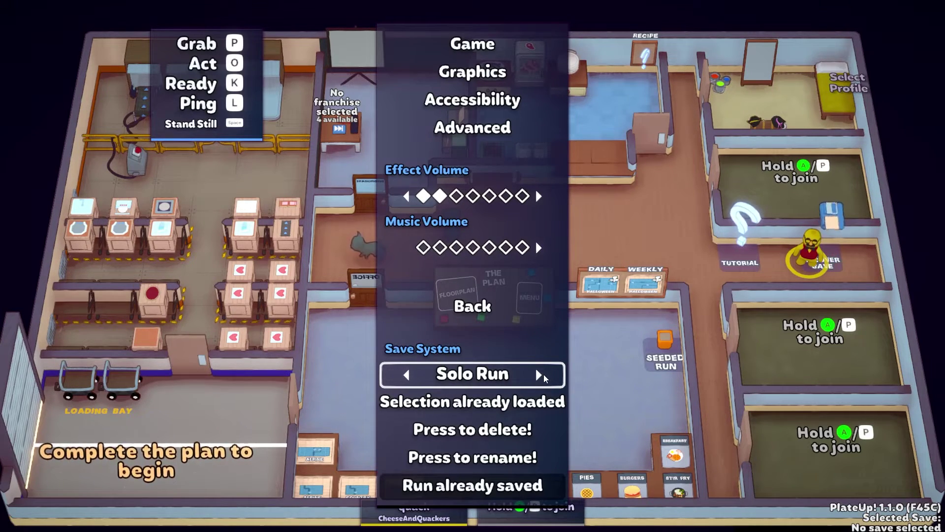
pyautogui.click(540, 376)
pyautogui.click(512, 402)
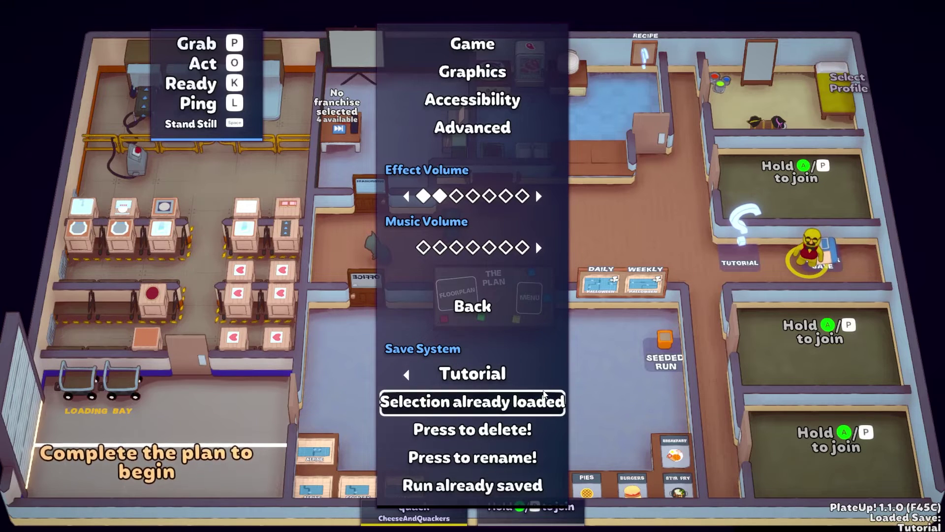
pyautogui.moveTo(507, 329); pyautogui.dragTo(507, 329)
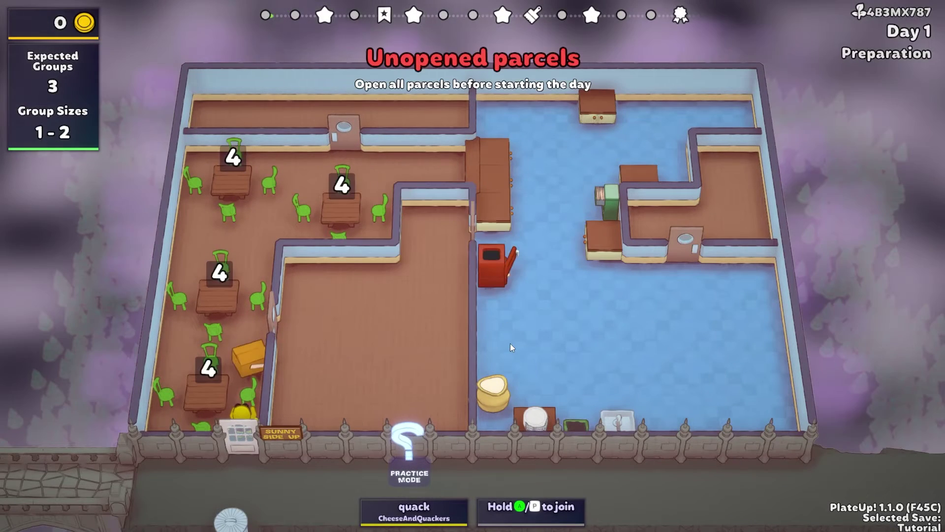
# Step: Abandon the recovered Tutorial restaurant and confirm the return to headquarters
pyautogui.press('Escape')
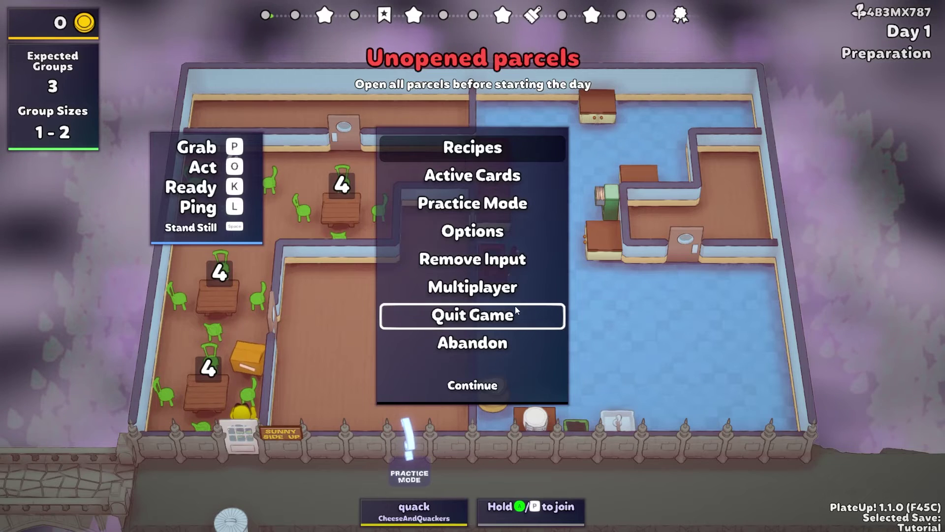
pyautogui.click(513, 340)
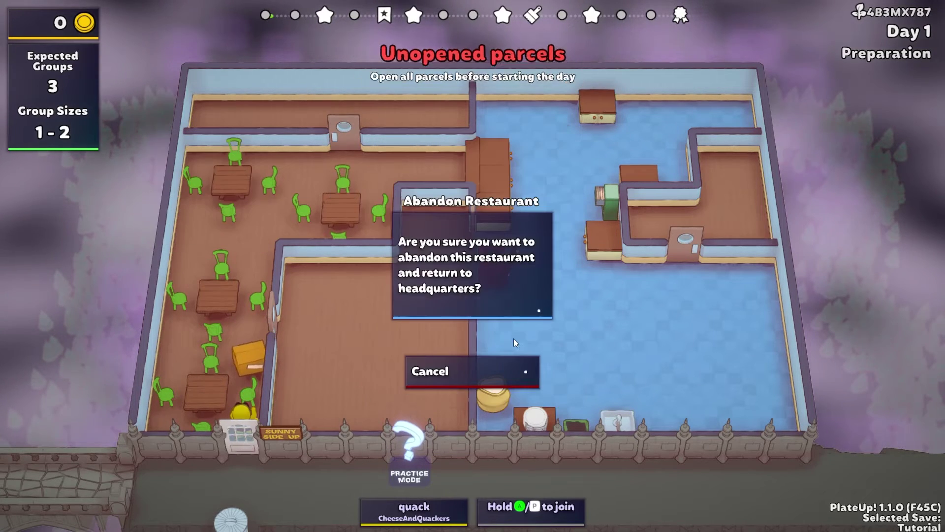
pyautogui.click(537, 334)
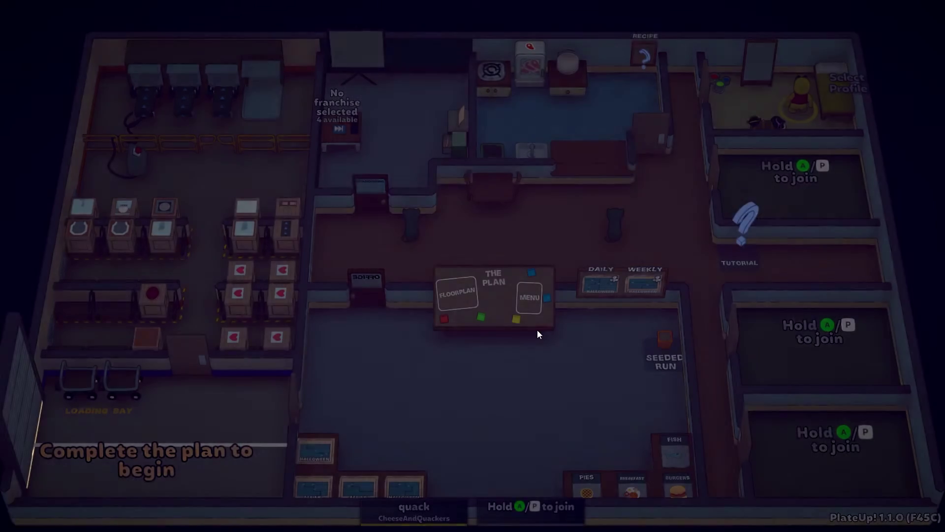
# Step: Open the game options, choose the Tutorial save in the Save System and try to load it
pyautogui.press('Escape')
pyautogui.click(482, 206)
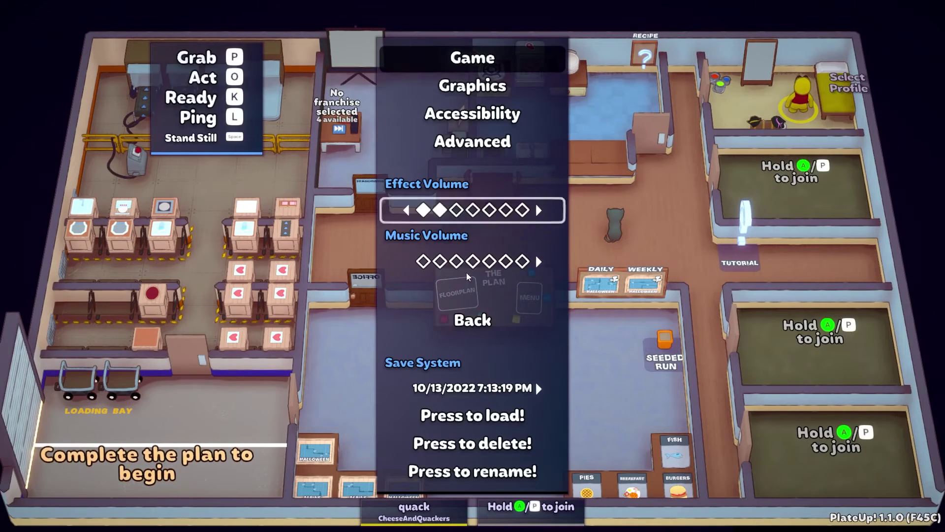
pyautogui.click(544, 389)
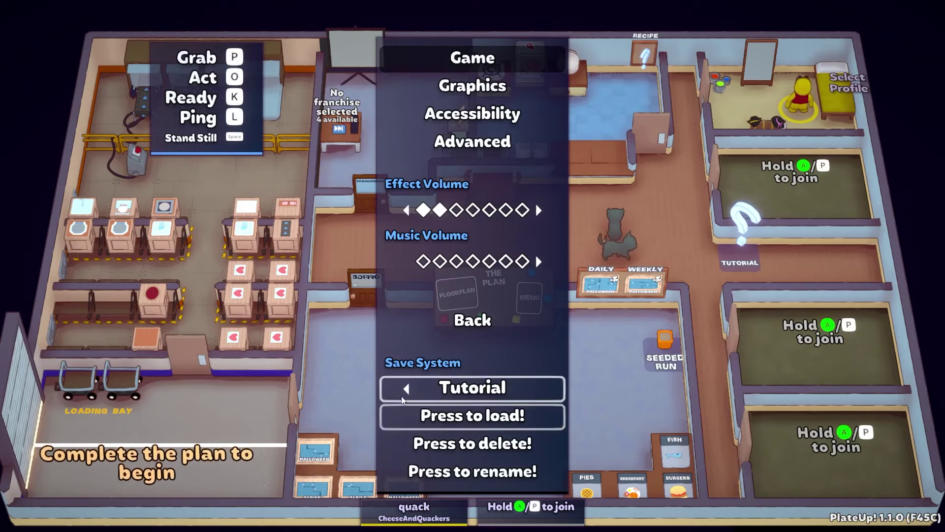
pyautogui.click(482, 418)
pyautogui.press('Escape')
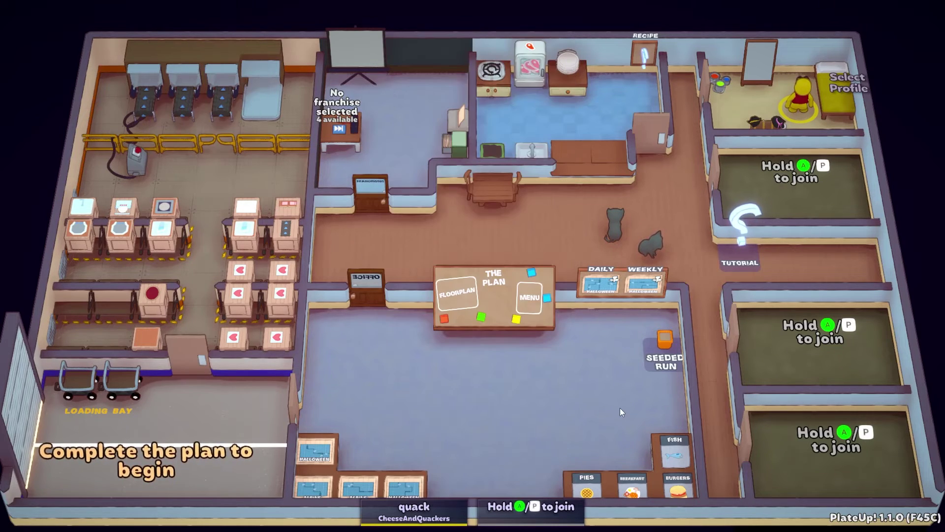
# Step: Walk the character from the bedroom to the Tutorial spot and on into the hallway above The Plan
pyautogui.press('a')
pyautogui.press('s')
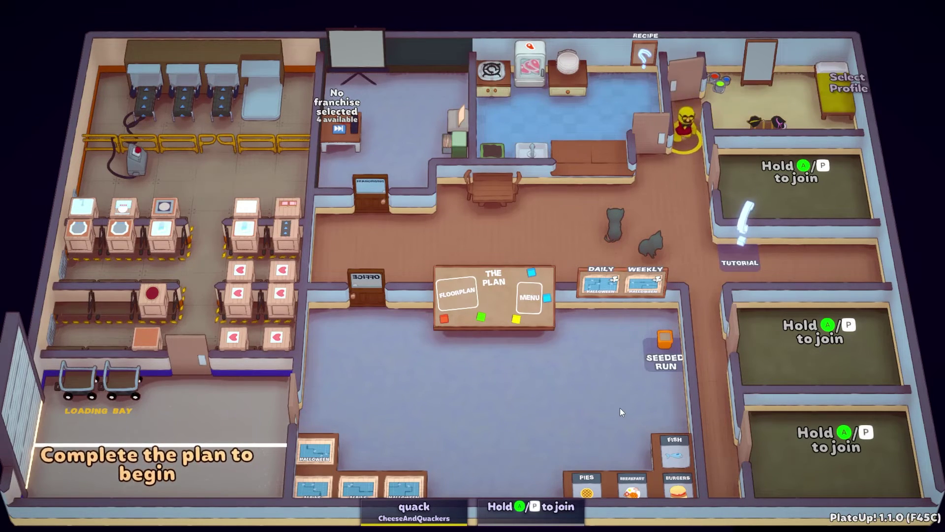
pyautogui.press('d')
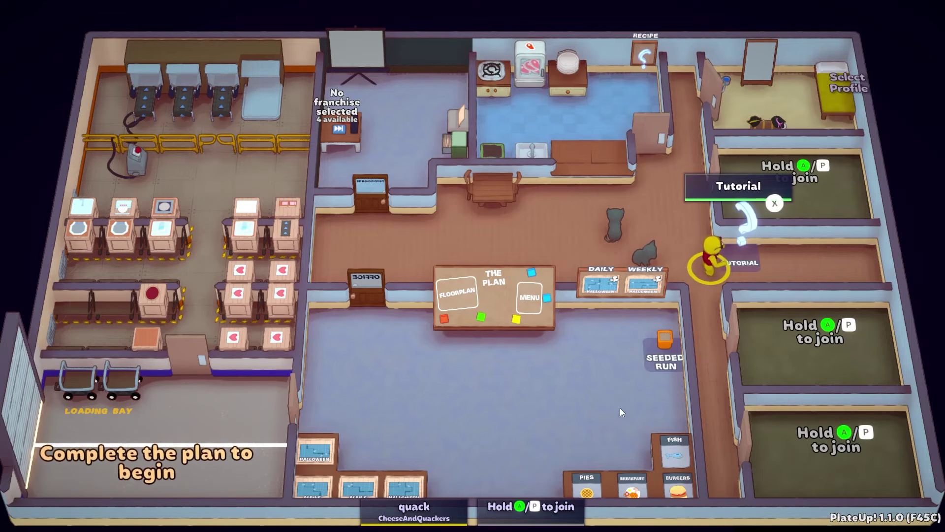
pyautogui.press('a')
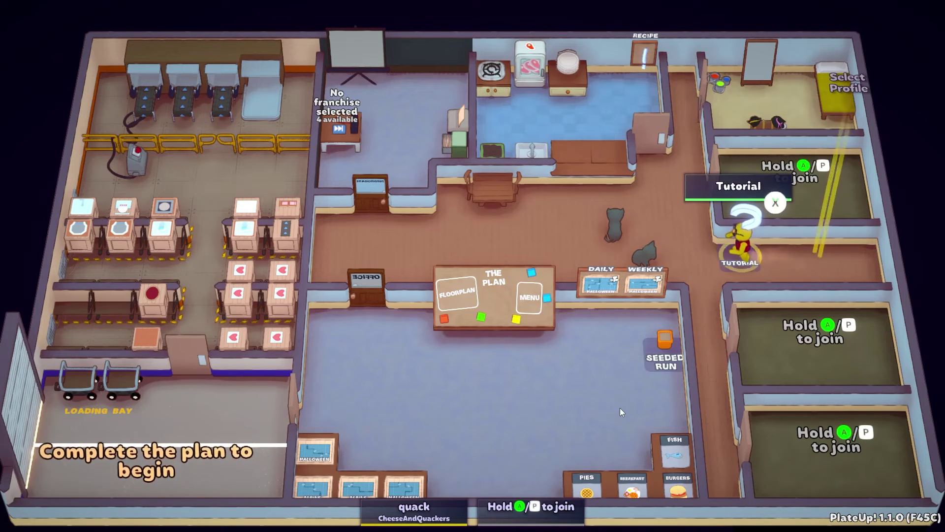
pyautogui.press('w')
pyautogui.press('a')
pyautogui.press('s')
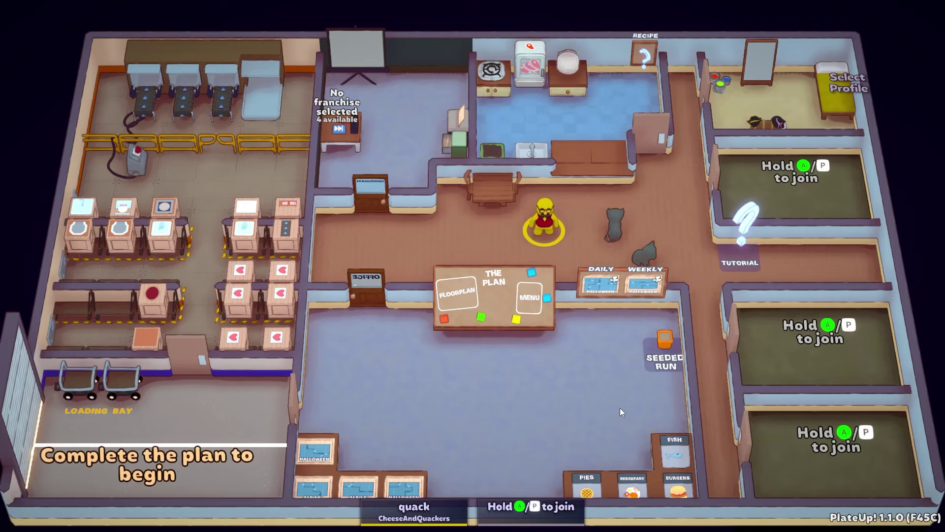